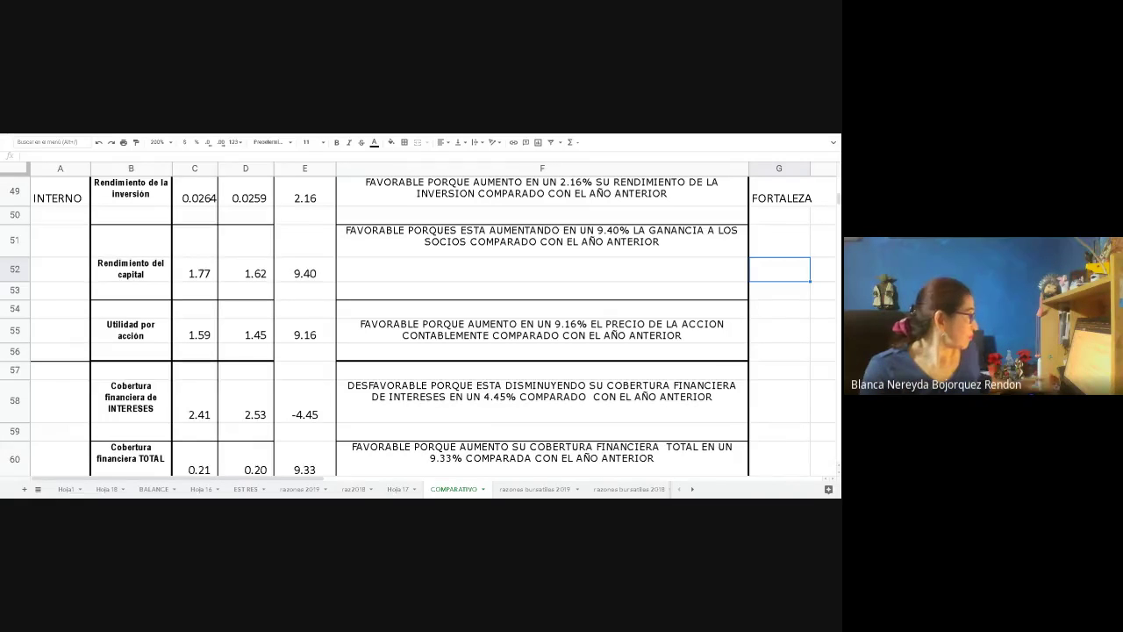
Examine the ratio trends, their favourable or unfavourable explanations and their FODA classifications across the COMPARATIVO sheet
scroll(702, 301, "up", 3)
scroll(703, 302, "up", 6)
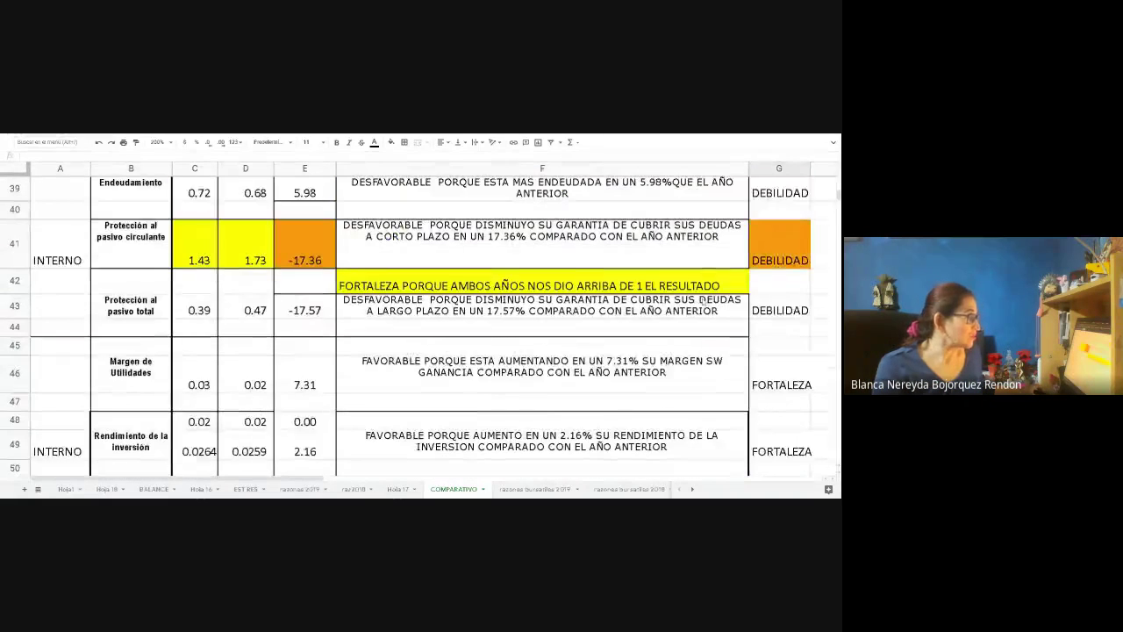
scroll(648, 308, "up", 3)
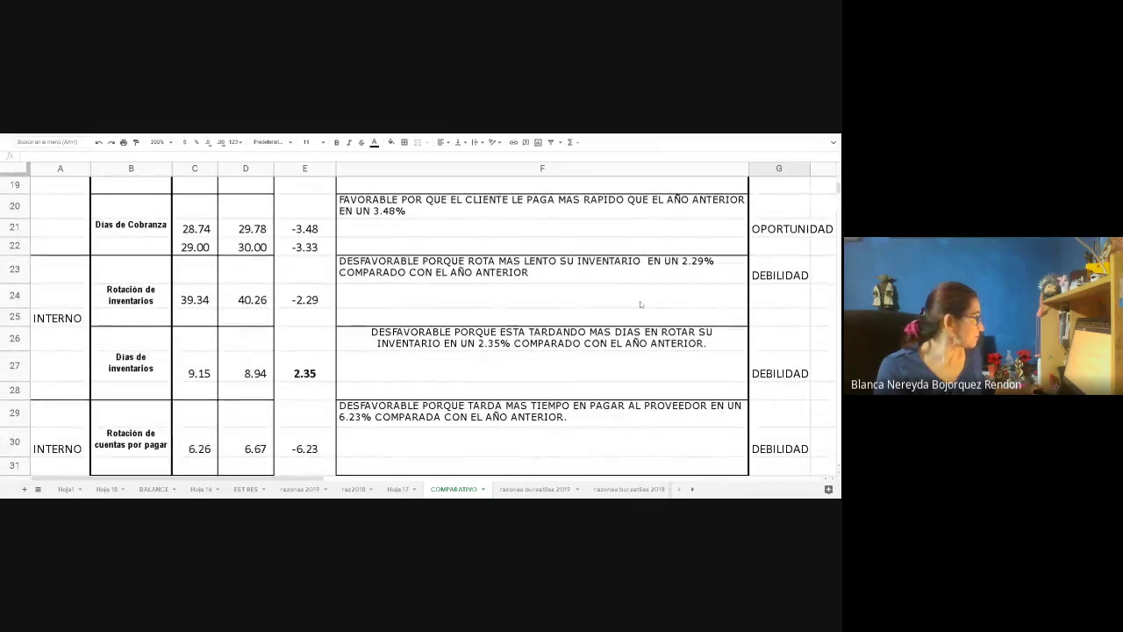
scroll(497, 404, "up", 4)
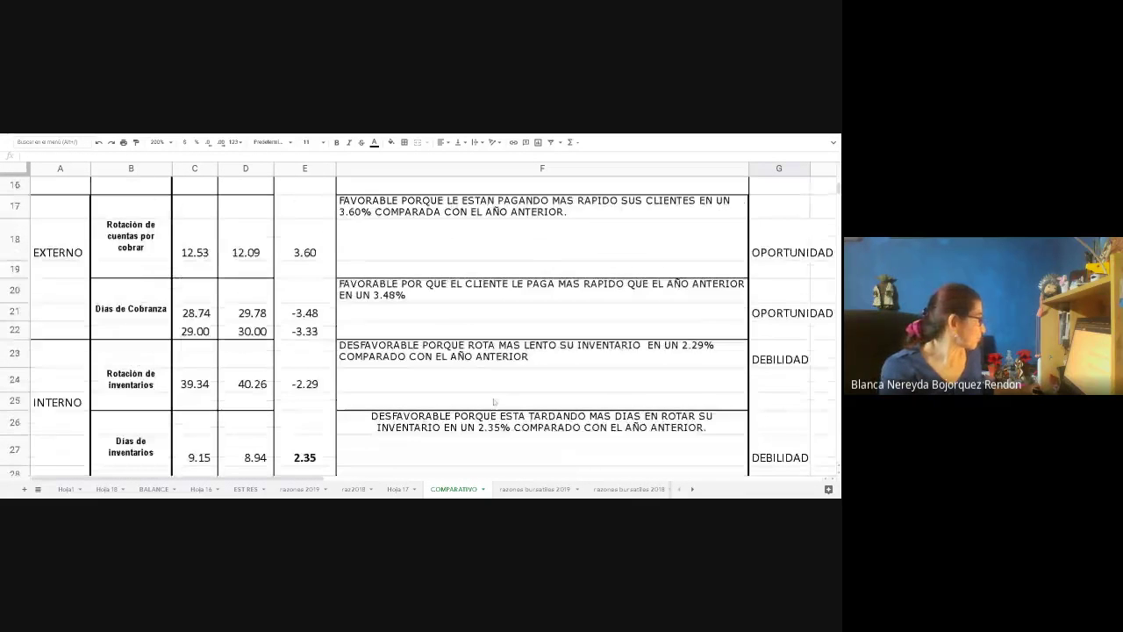
scroll(493, 401, "up", 4)
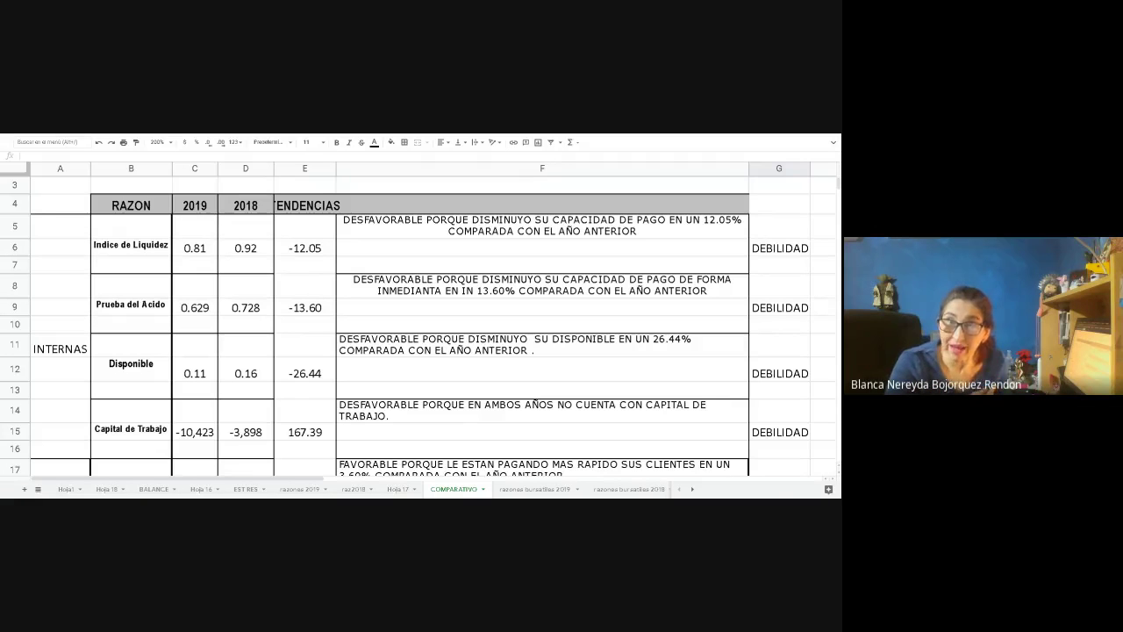
scroll(519, 433, "down", 3)
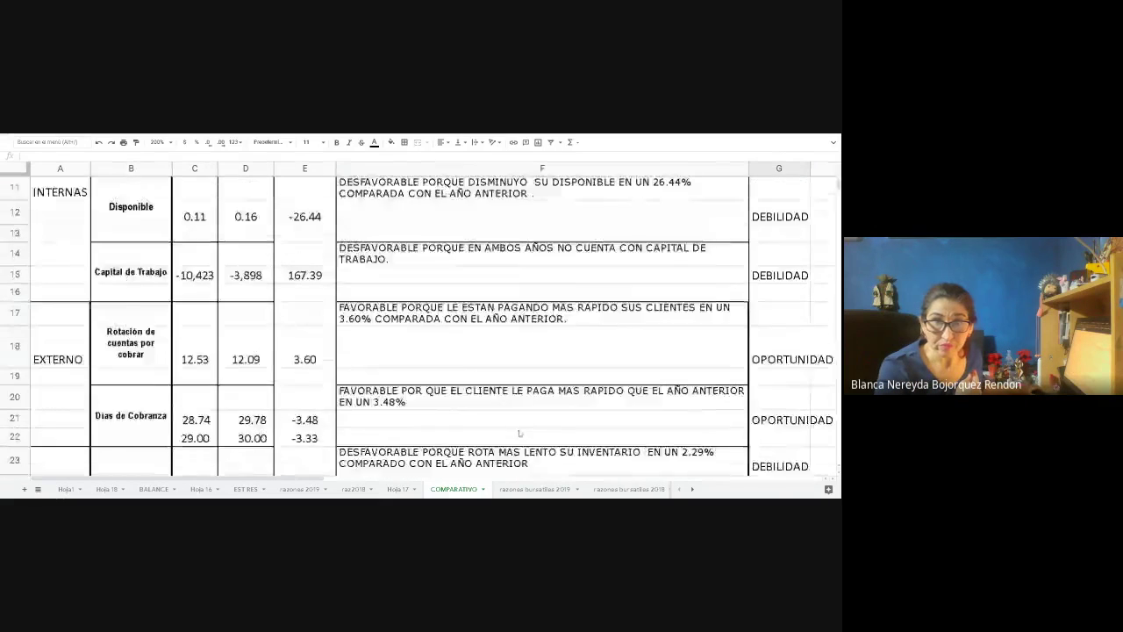
scroll(519, 432, "down", 8)
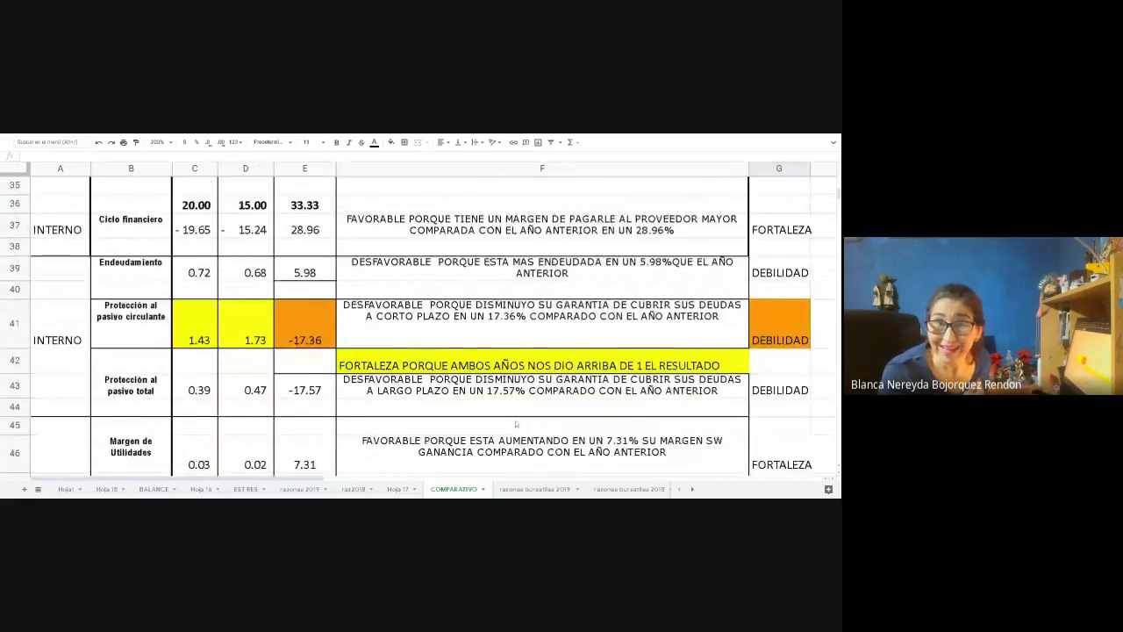
scroll(516, 424, "down", 1)
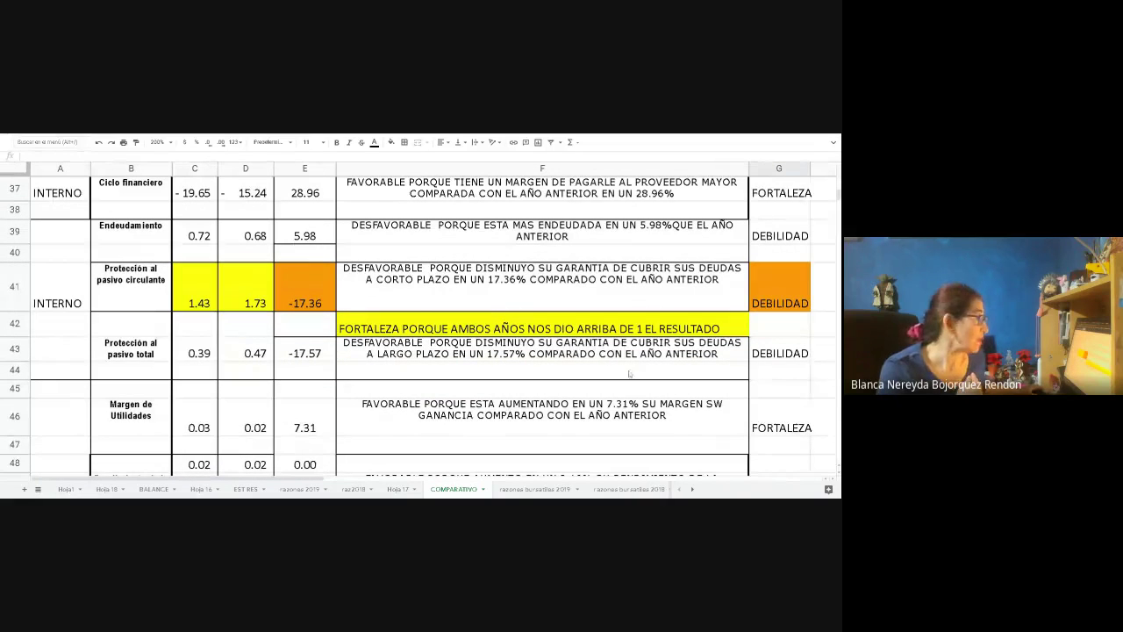
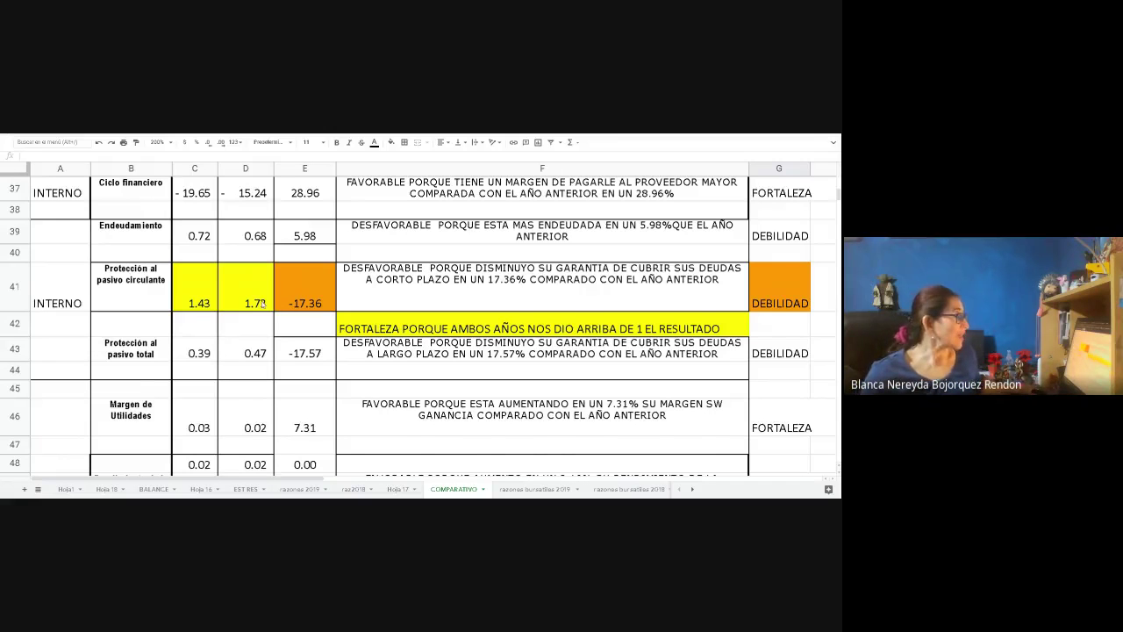
scroll(261, 303, "down", 5)
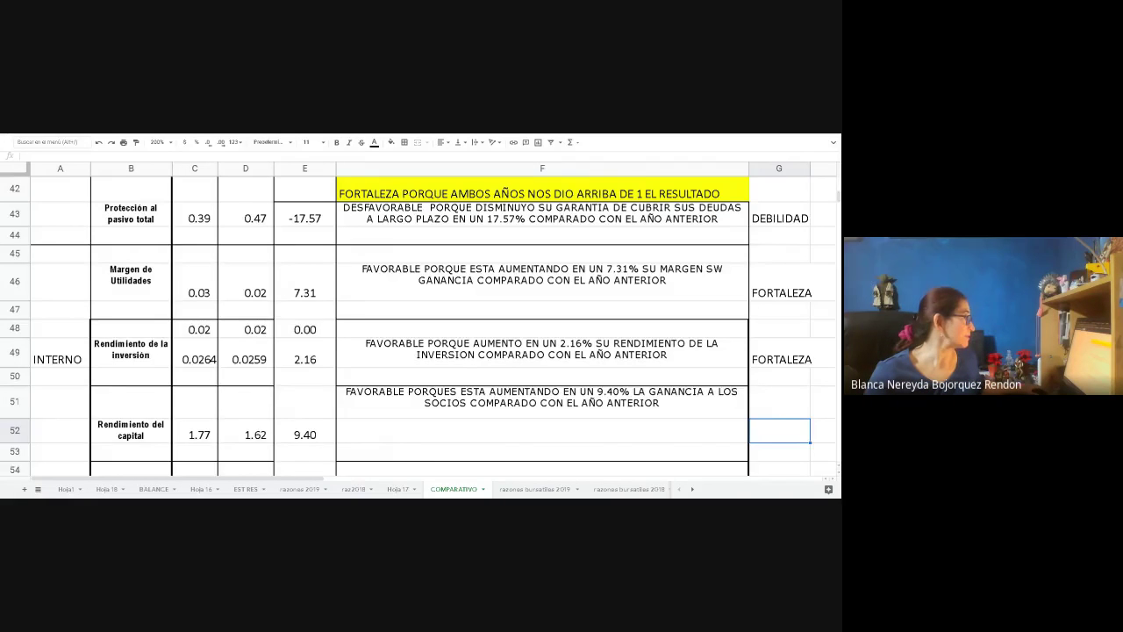
Classify the Rendimiento del capital ratio as "FORTALEZA Y OPORTUNIDAD" in cell G51
scroll(246, 293, "down", 2)
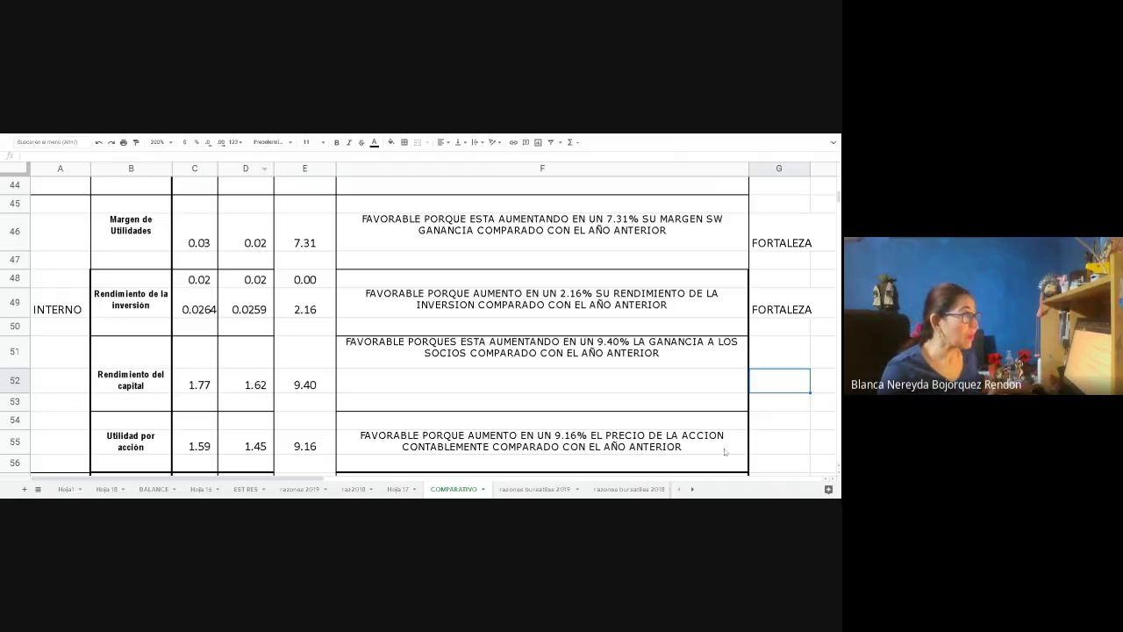
left_click(764, 352)
type("for")
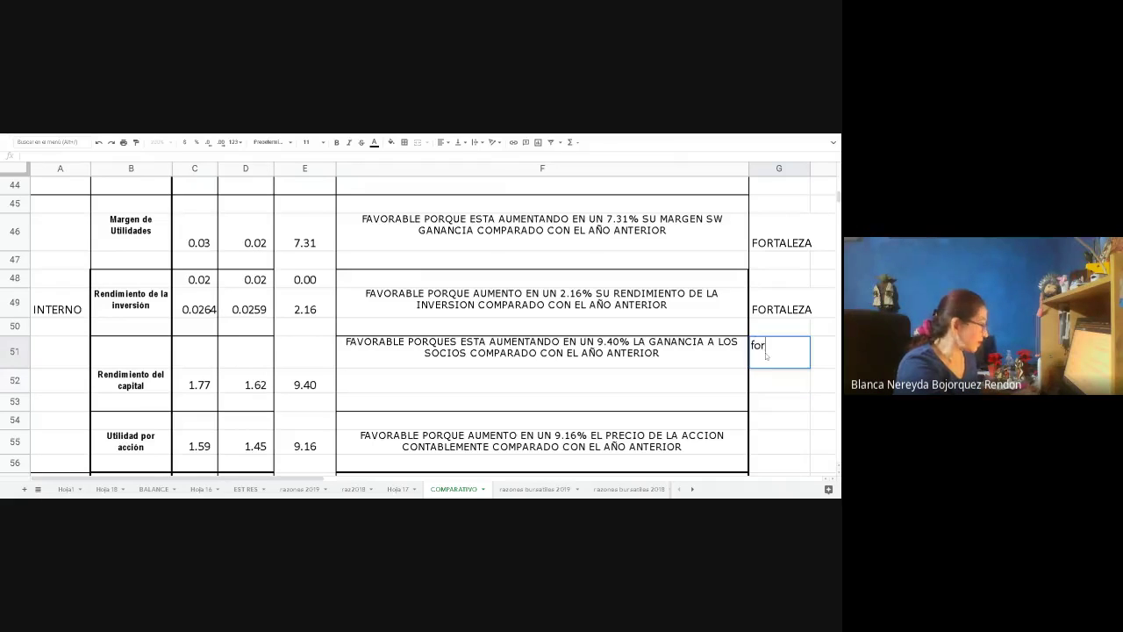
type("tal")
key("BackSpace")
key("BackSpace")
key("BackSpace")
key("BackSpace")
key("BackSpace")
key("BackSpace")
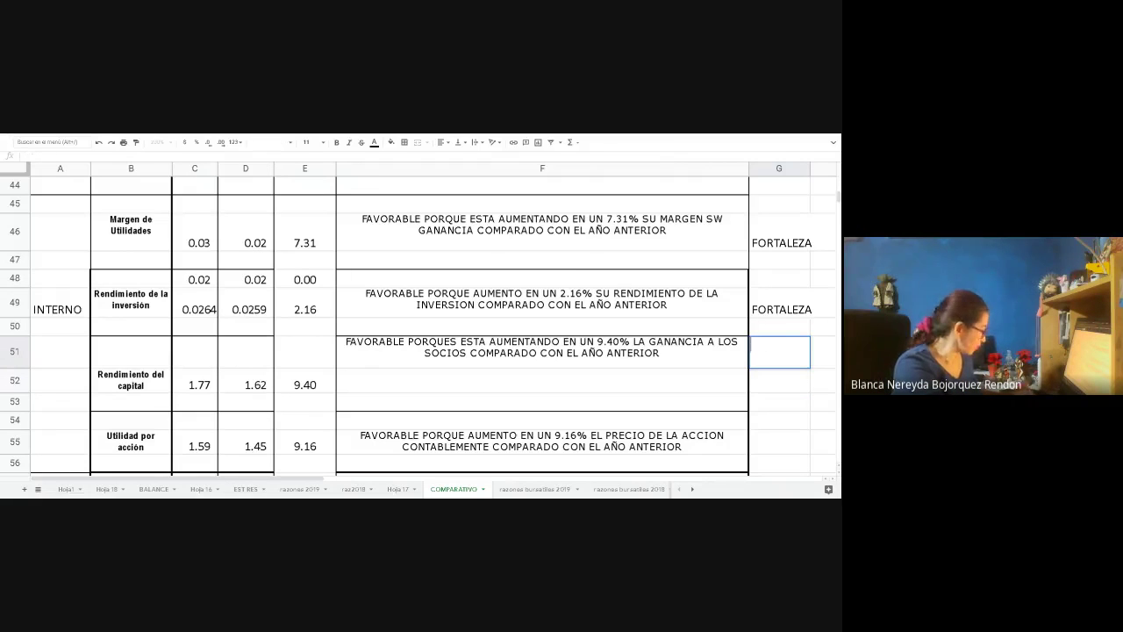
type("FORTALEA")
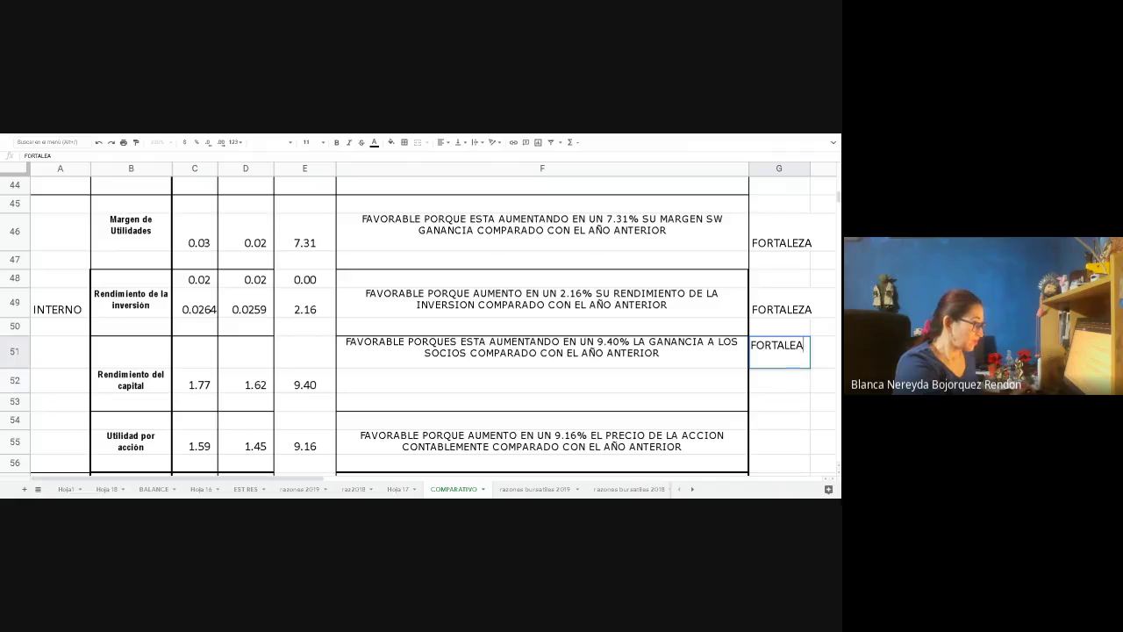
key("BackSpace")
type("ZA ")
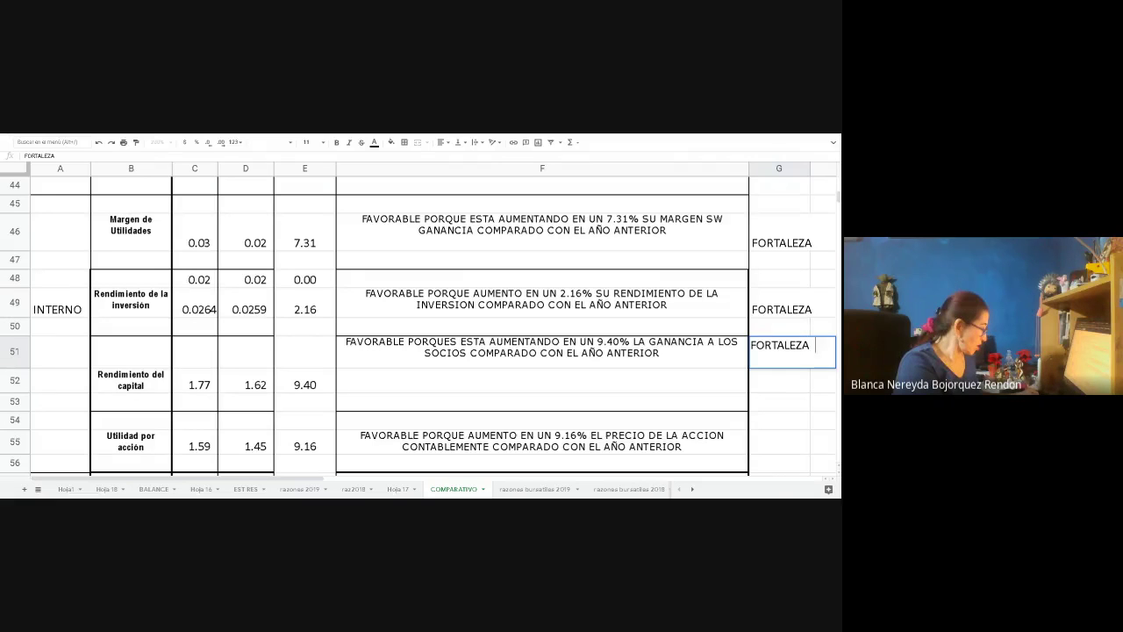
type(" Y OPOER")
key("BackSpace")
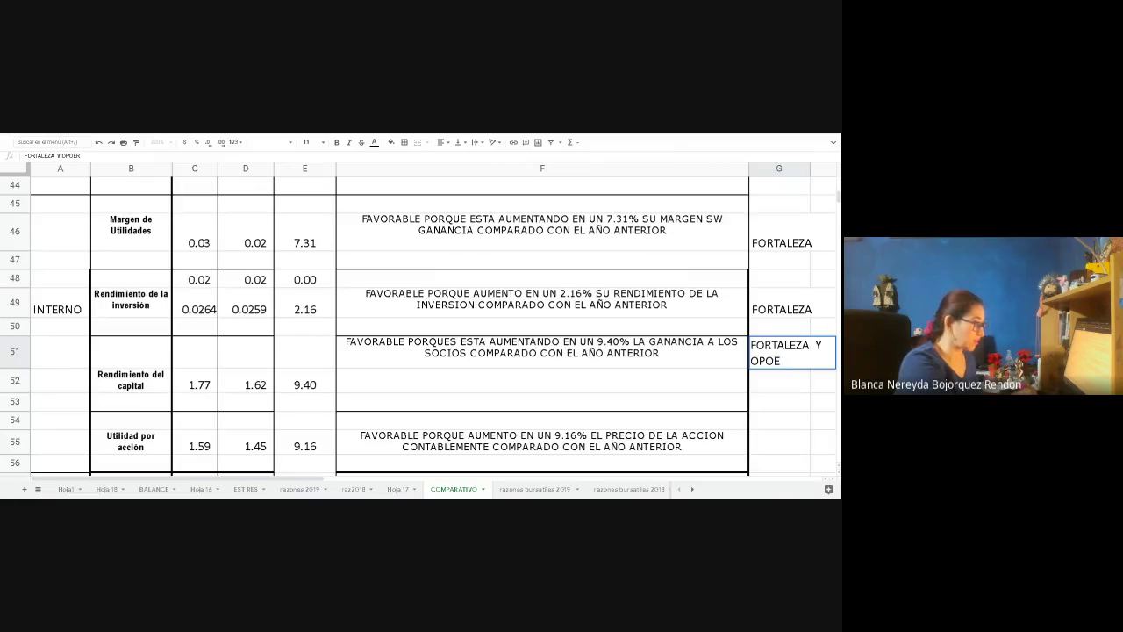
key("BackSpace")
type("RTUNIDAD")
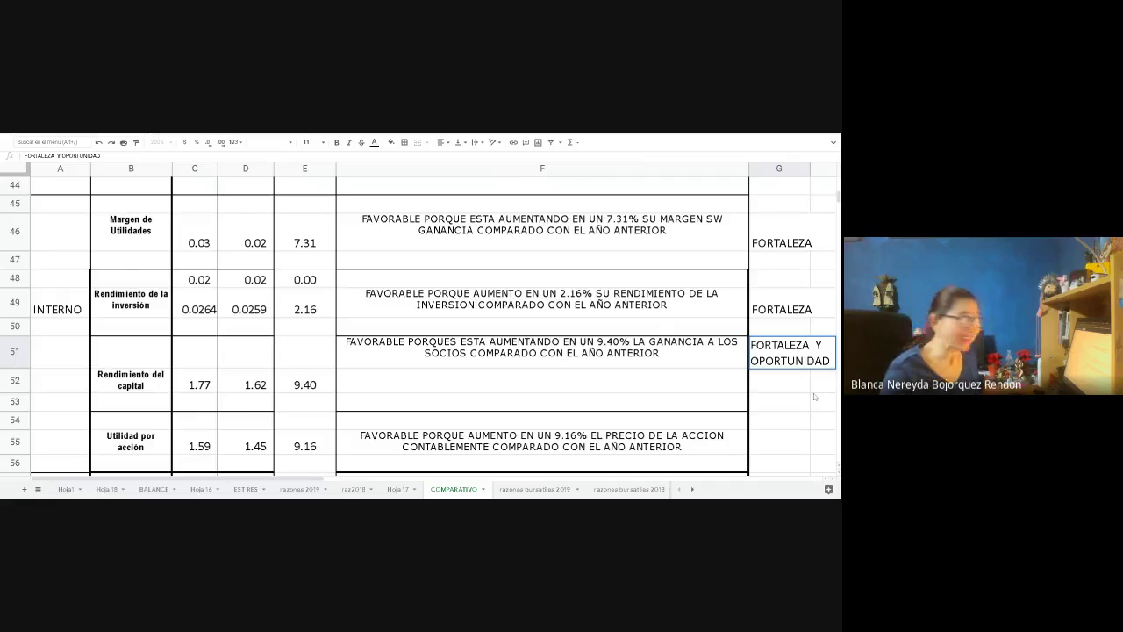
scroll(812, 394, "down", 1)
scroll(811, 394, "down", 1)
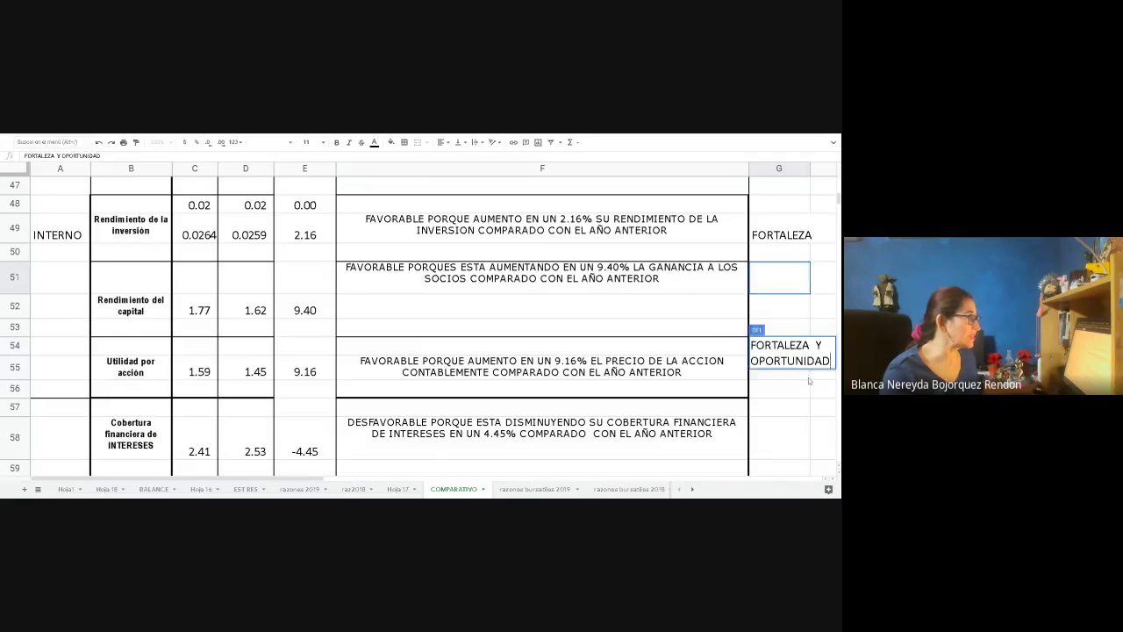
key("Return")
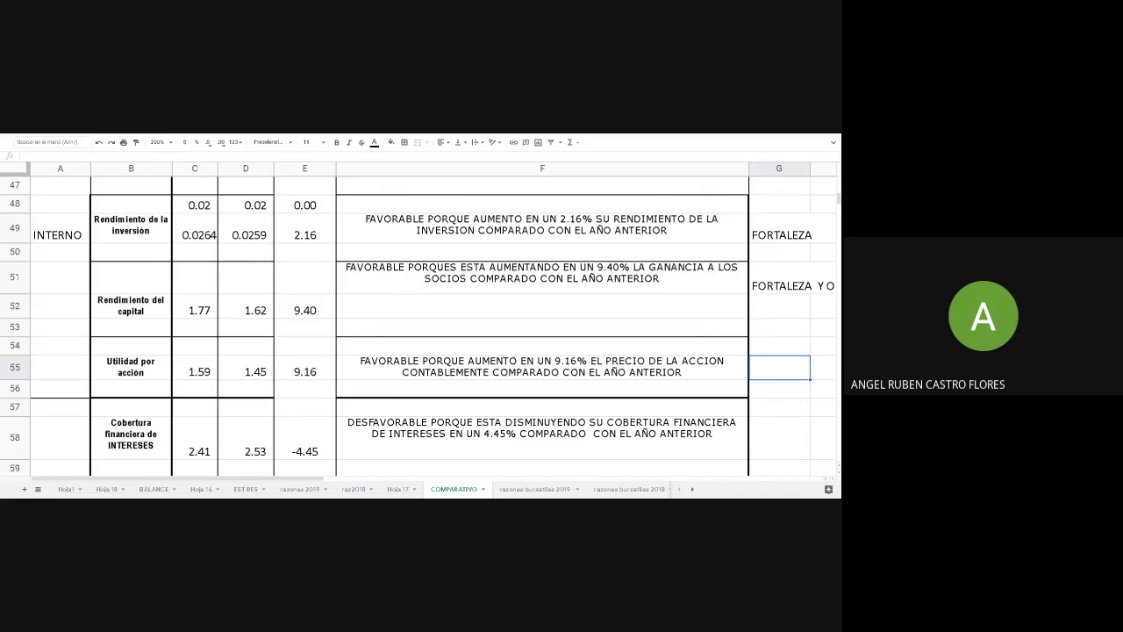
Classify the Utilidad por acción ratio as "FORTALEZA Y OPORTUNIDAD" in cell G55
type("FORTALEZA")
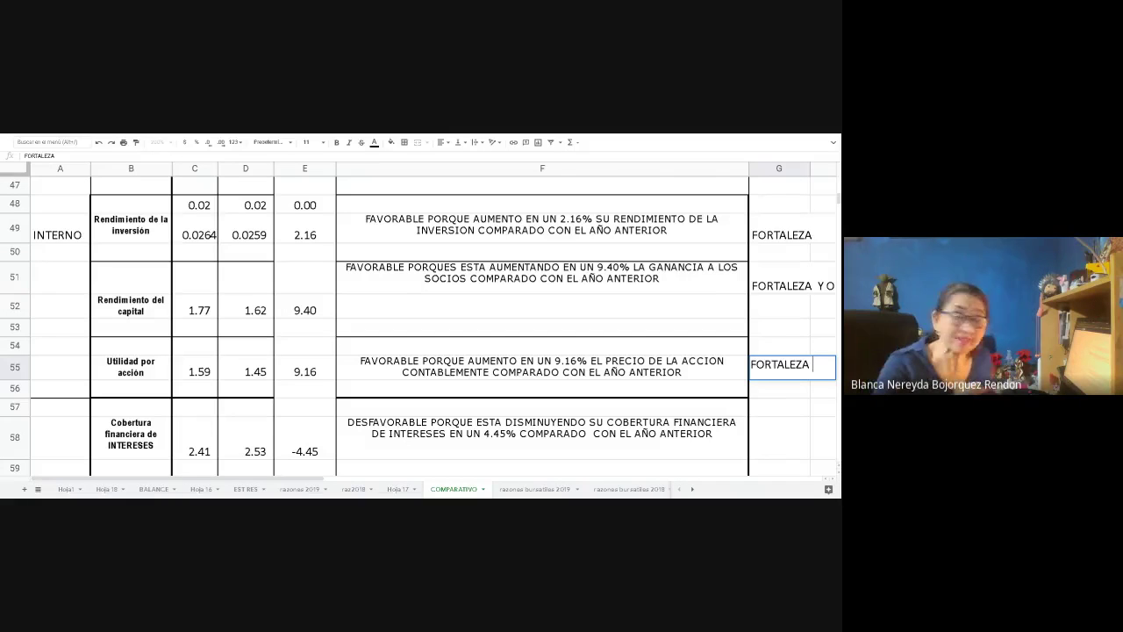
type("Y OP")
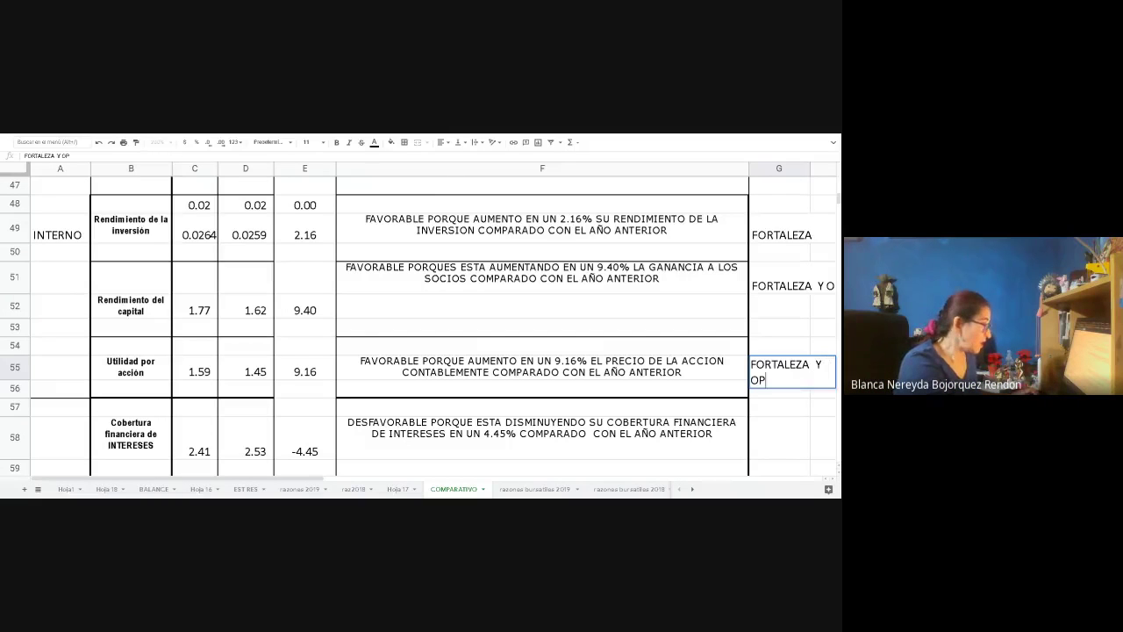
type("ORTE")
key("BackSpace")
key("BackSpace")
key("BackSpace")
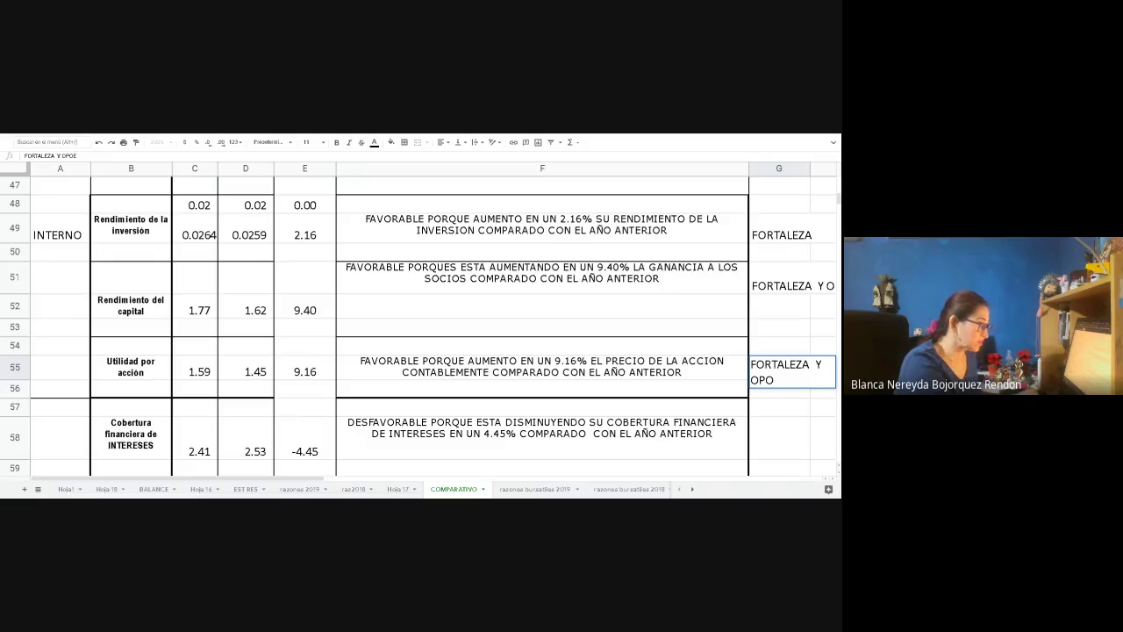
type("RTUNIDAD")
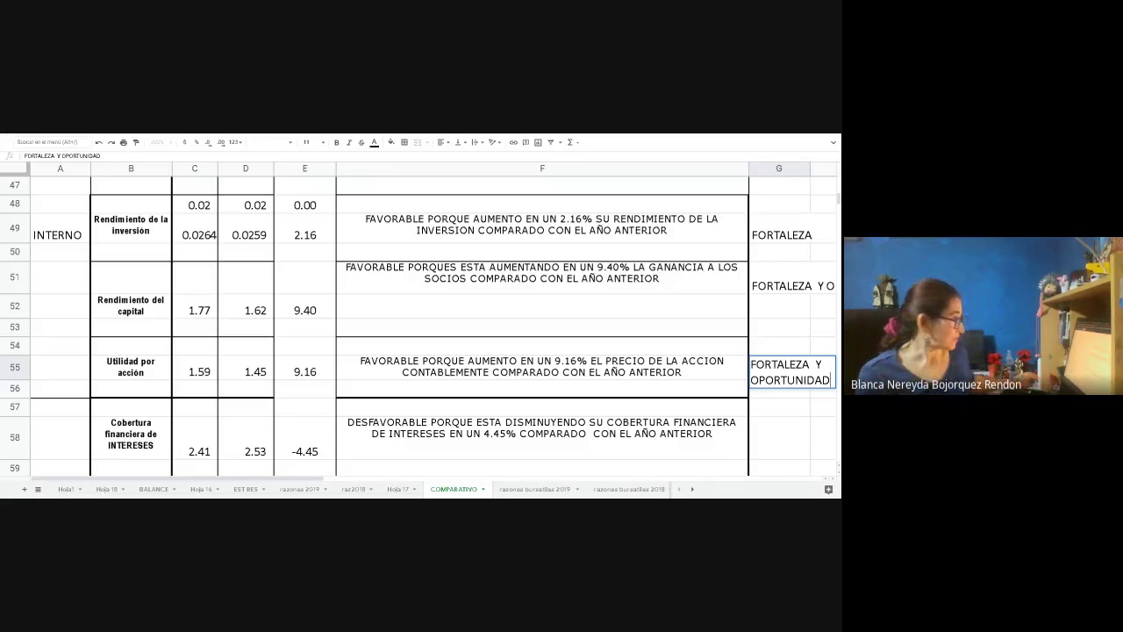
scroll(779, 303, "down", 1)
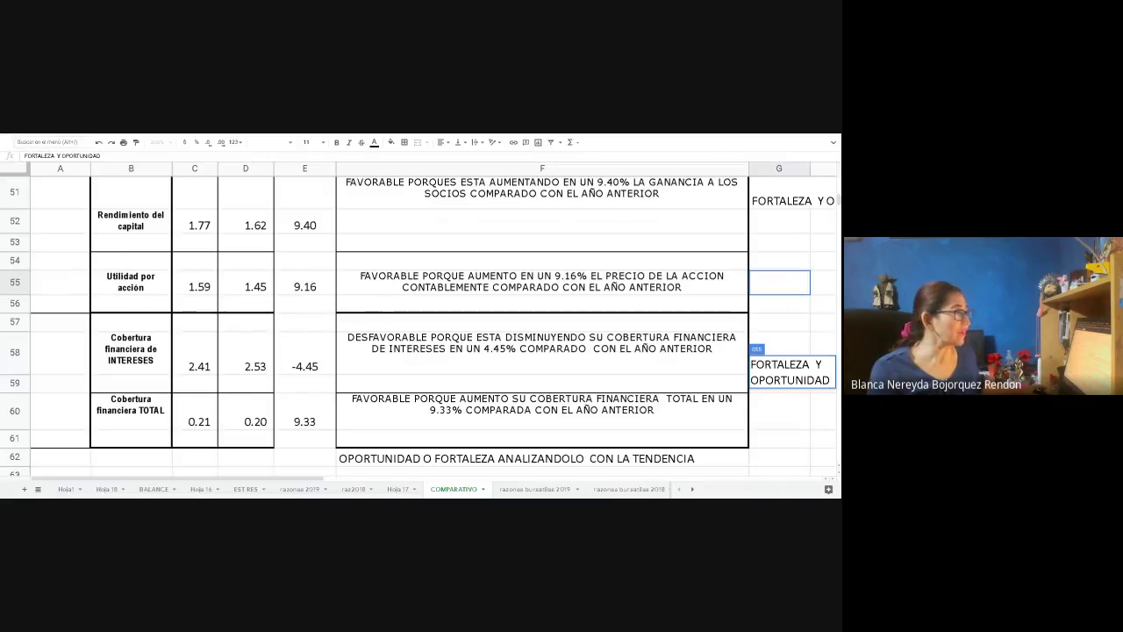
left_click(793, 329)
Label the two Cobertura financiera ratios with "INTERNA", "Y" and "EXTERNA" down cells A58 to A60
scroll(792, 330, "down", 2)
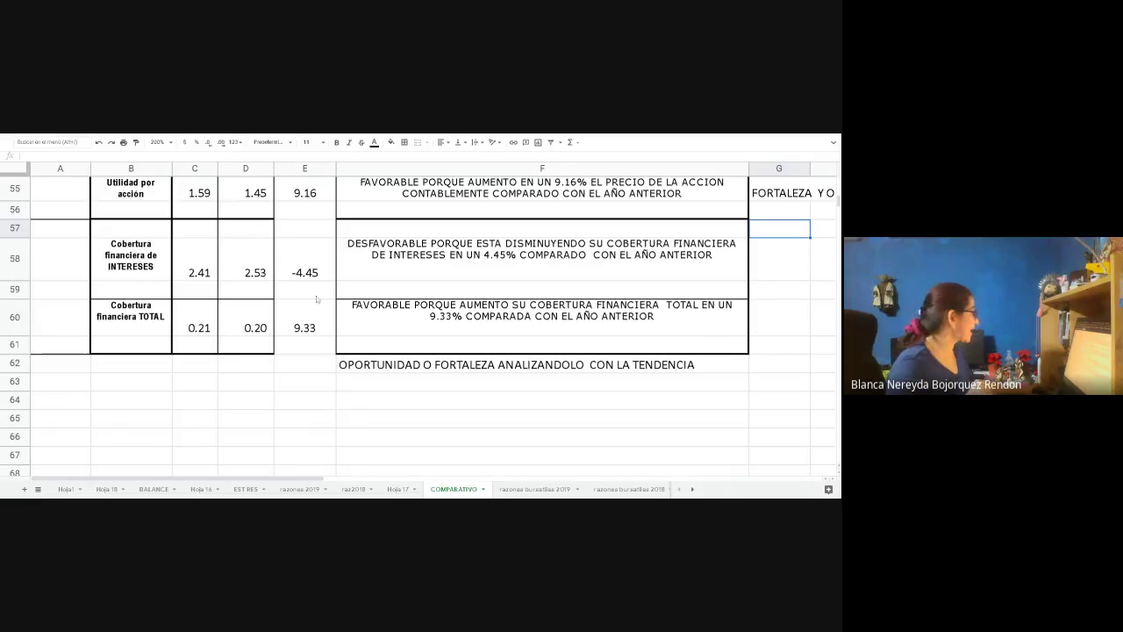
left_click(46, 263)
type("INTE")
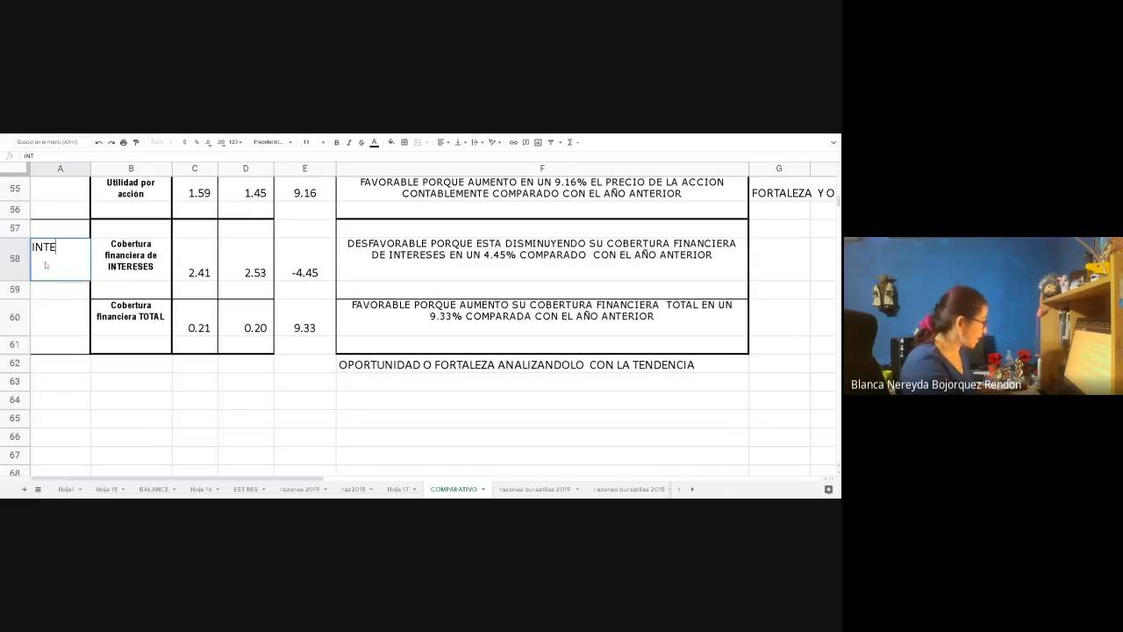
type("RNA")
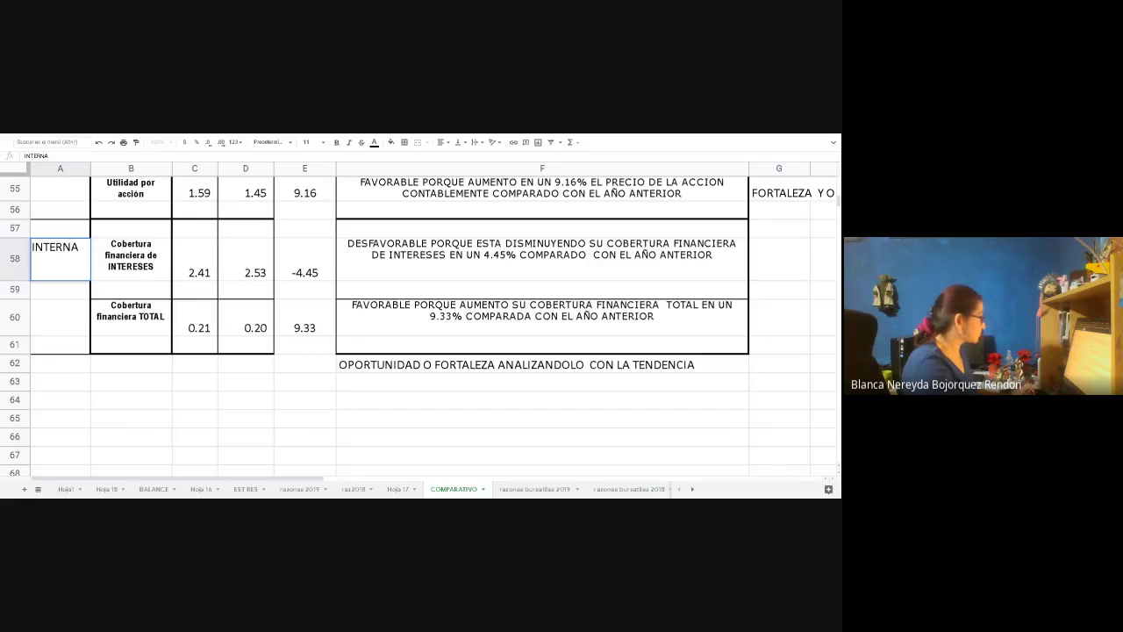
key("Return")
type("Y")
key("Return")
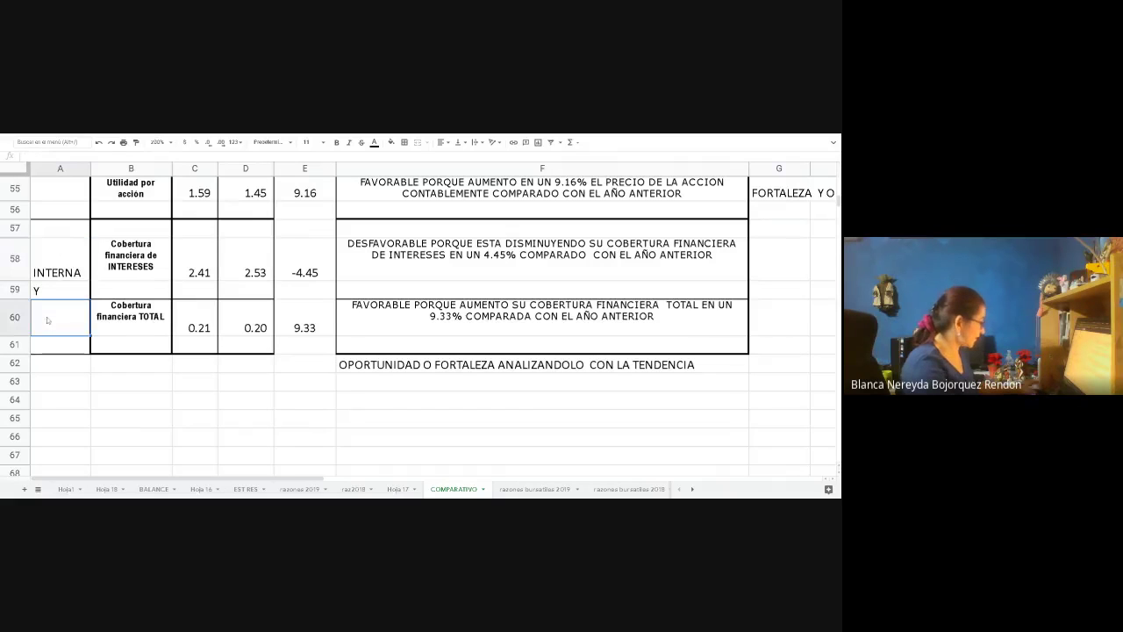
type("EXTERNA")
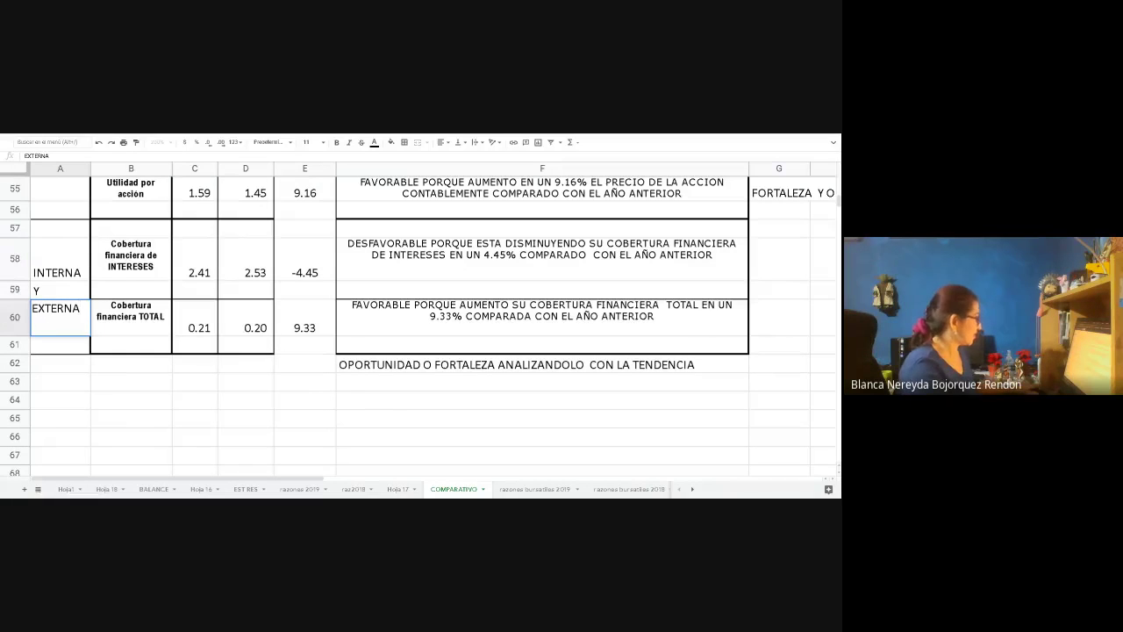
Classify the Cobertura financiera de INTERESES ratio as "DEBILIDAD O AMENAZA" in cell G58
left_click(772, 251)
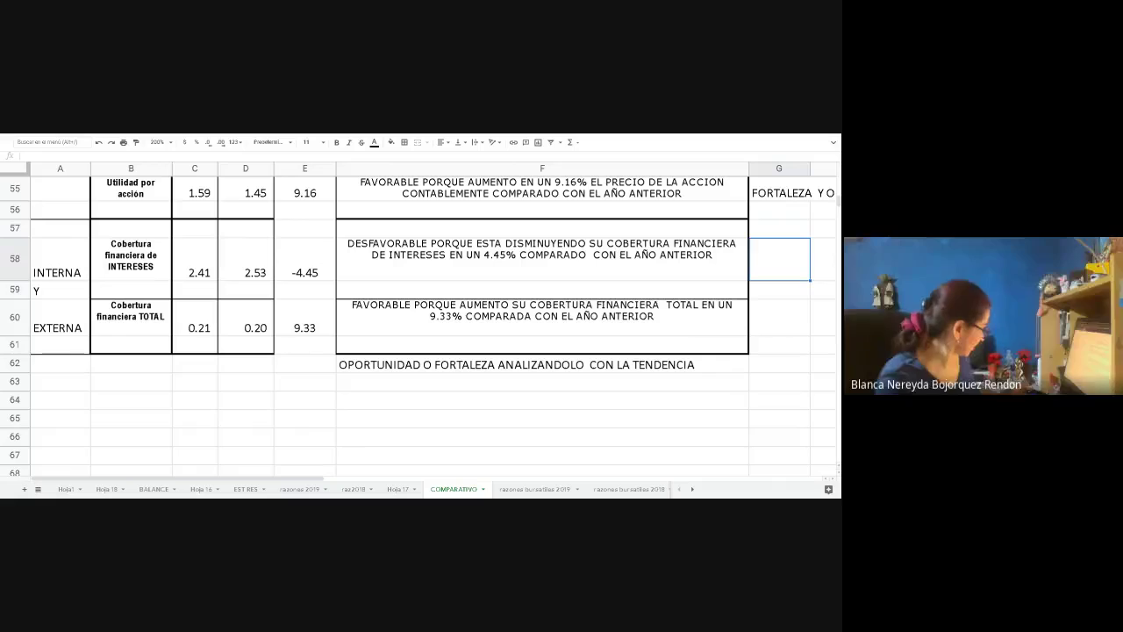
type("DEBILIDAD")
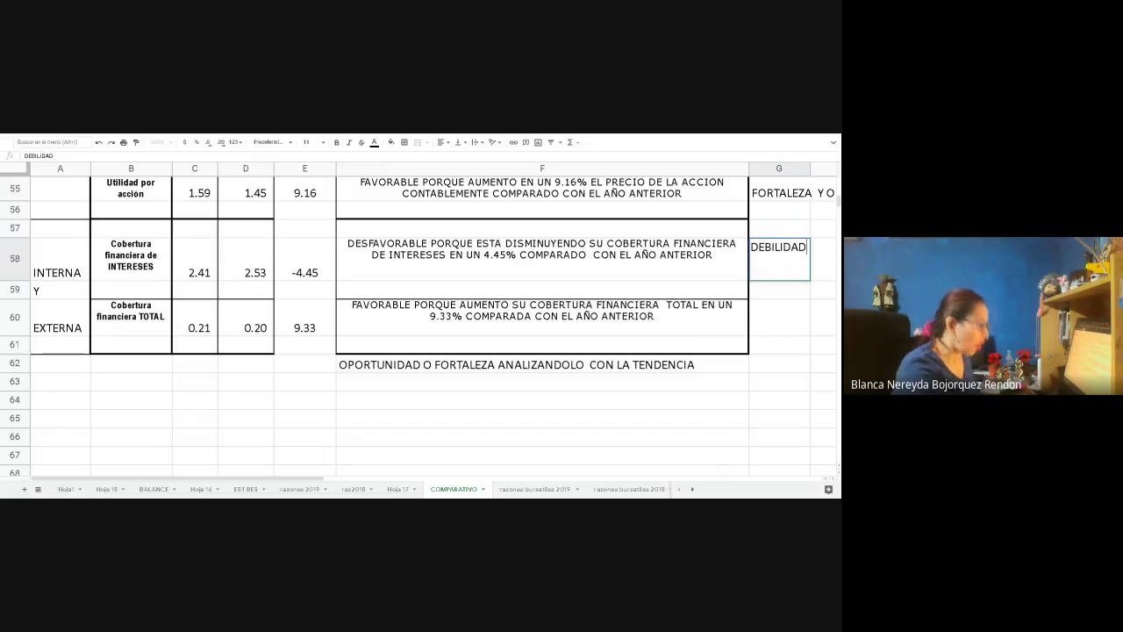
type(" O A,M")
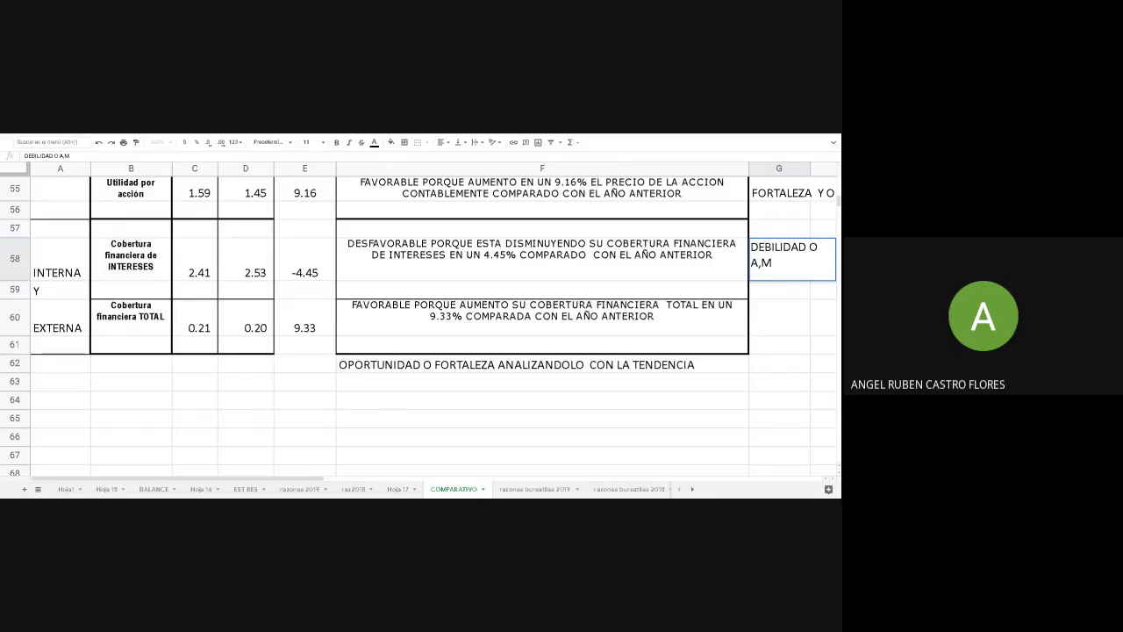
key("BackSpace")
key("BackSpace")
key("BackSpace")
type("AMENZA")
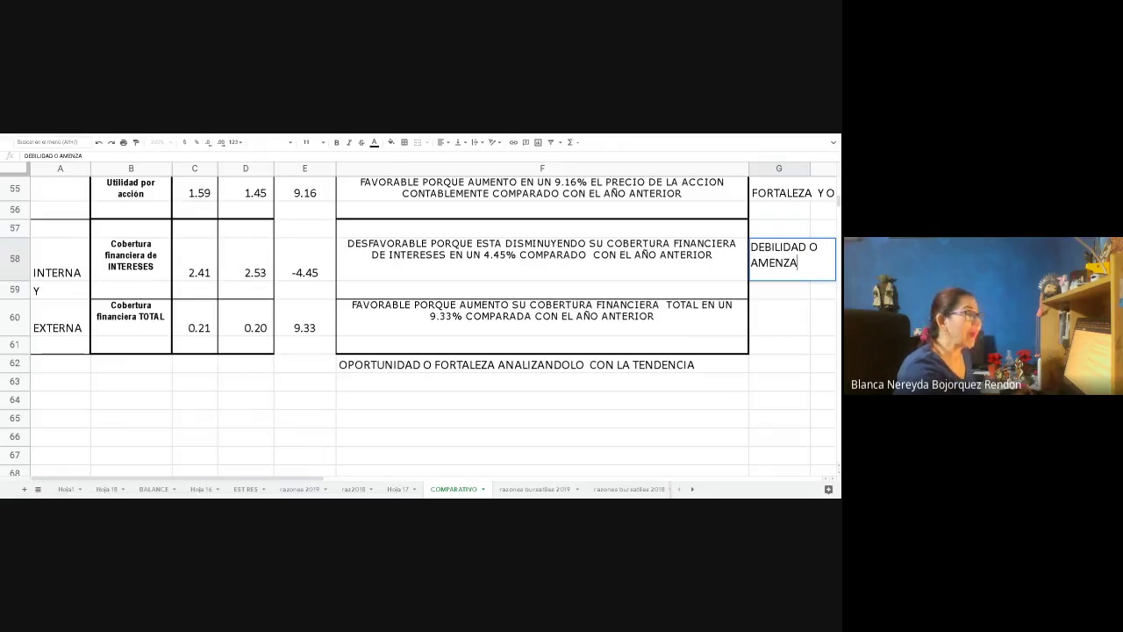
key("BackSpace")
key("BackSpace")
type("AZA")
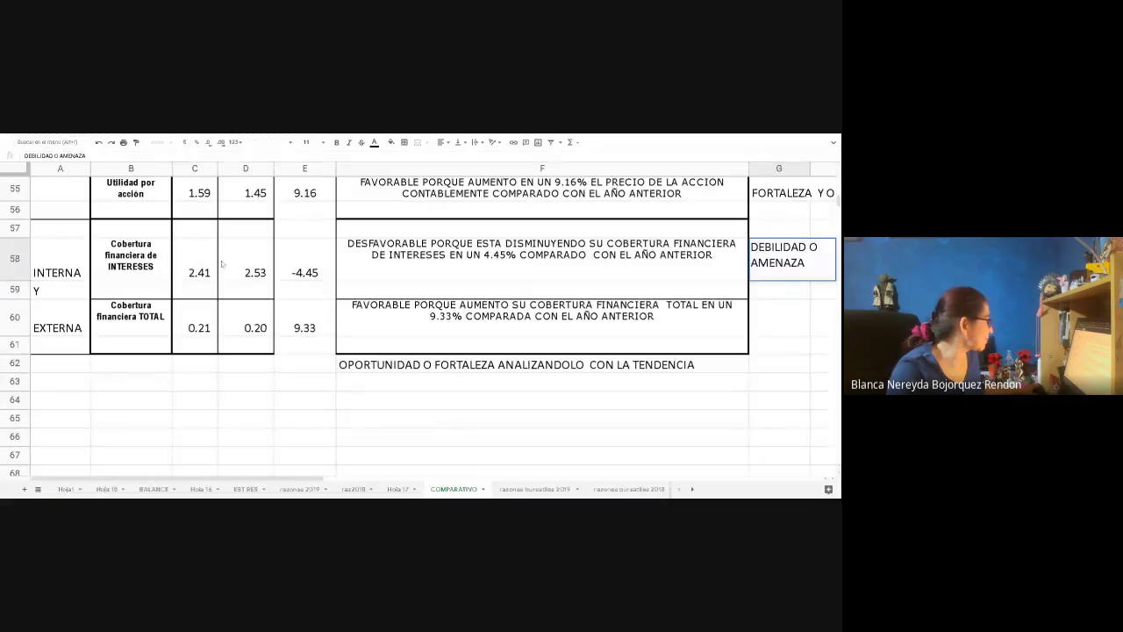
Fill the two Cobertura financiera de INTERESES yearly values in columns C and D with yellow
left_click_drag(193, 252, 248, 289)
scroll(250, 281, "up", 3)
scroll(254, 274, "up", 5)
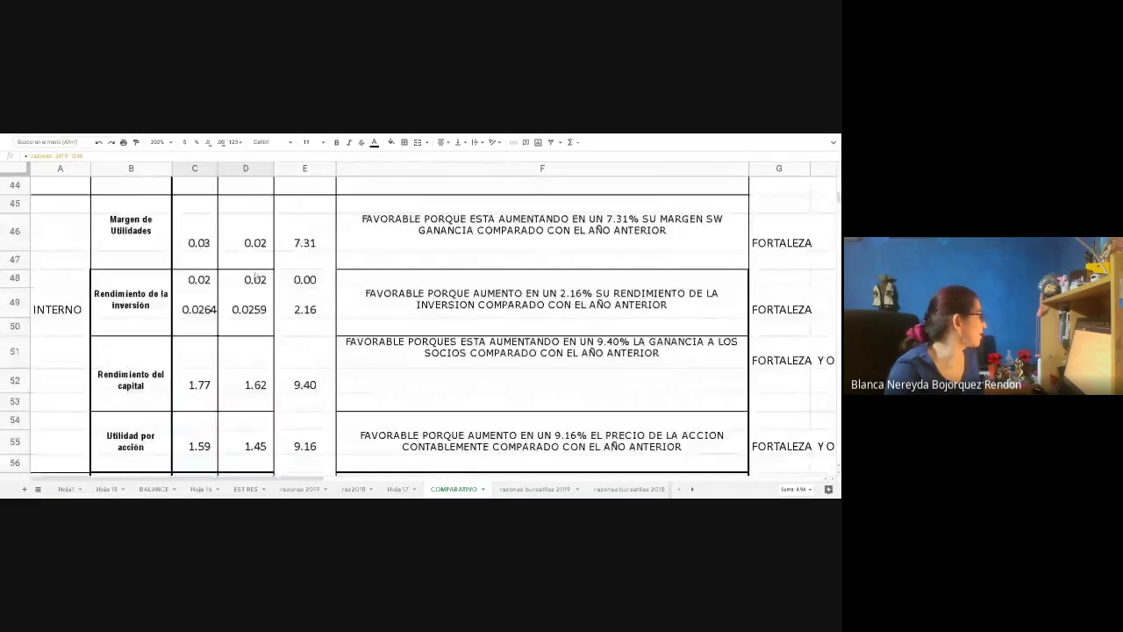
scroll(254, 273, "down", 4)
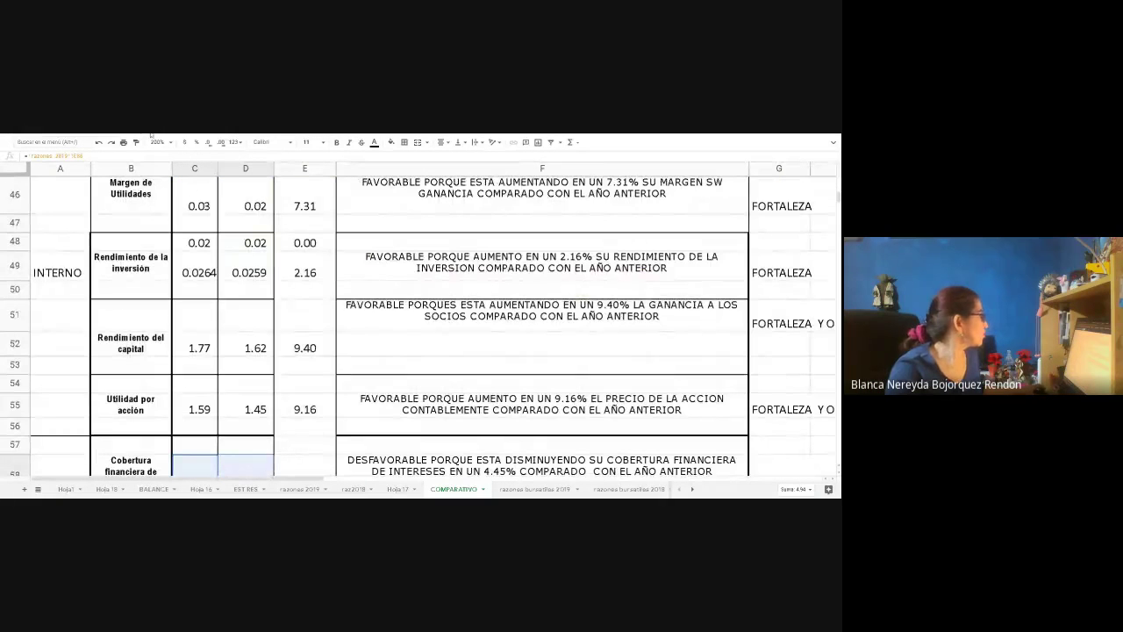
left_click(392, 142)
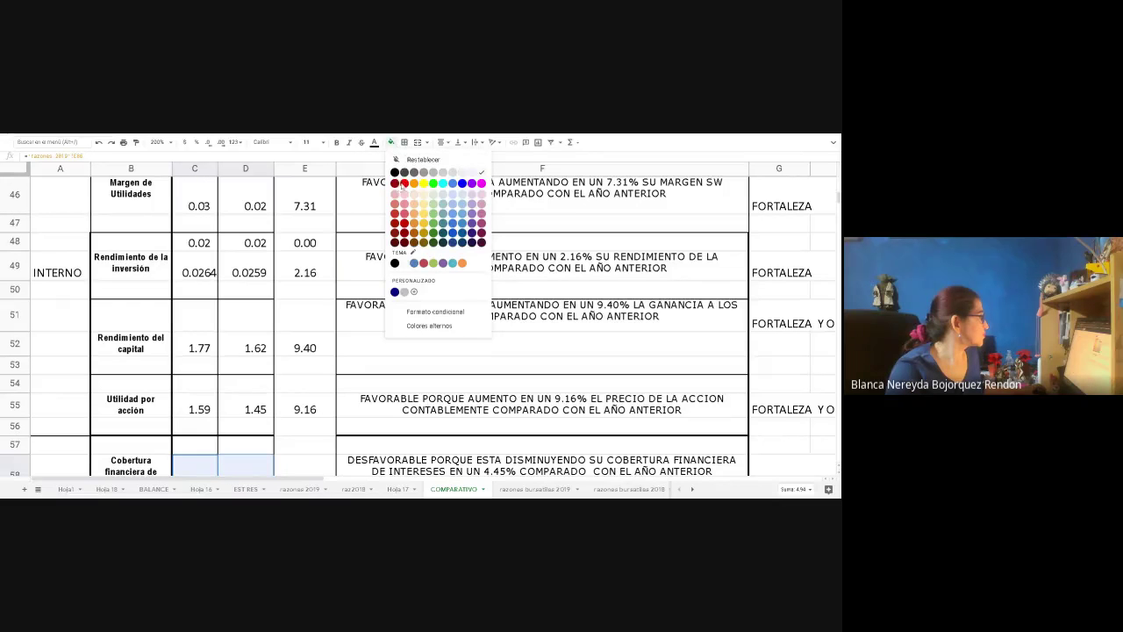
left_click(416, 184)
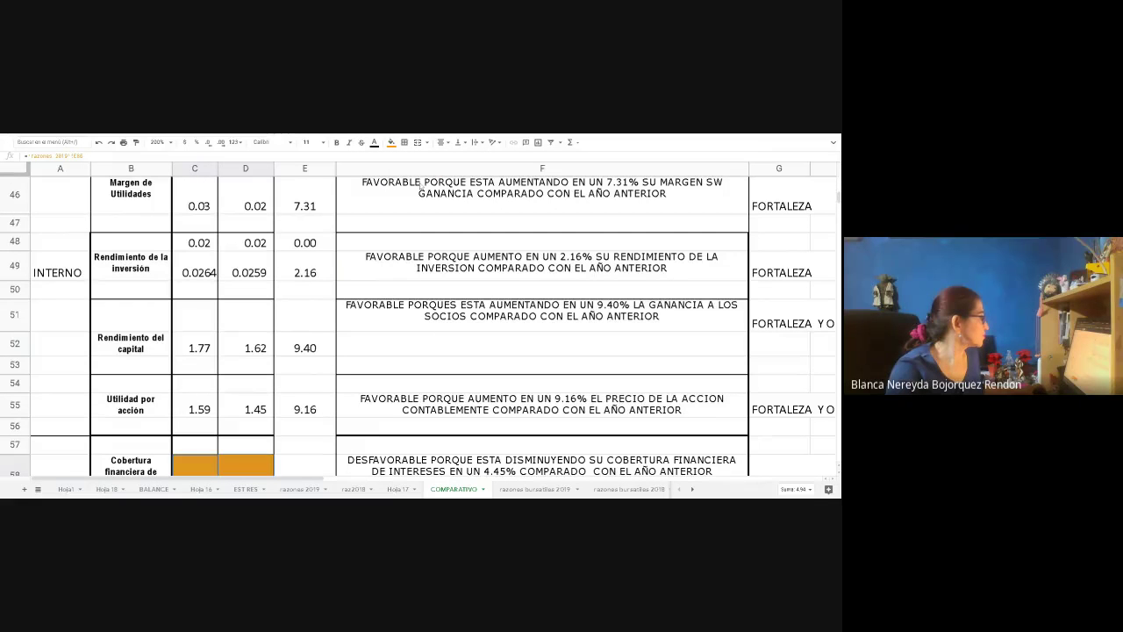
left_click(391, 142)
left_click(422, 186)
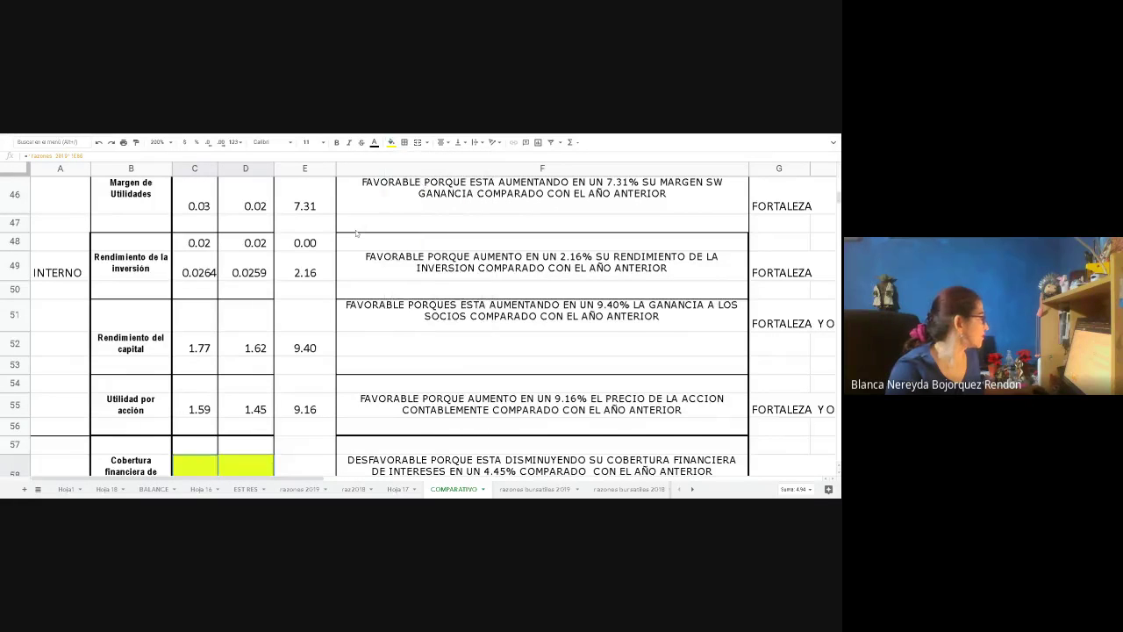
Enter the note "FORTALEZA ANALIZANDOLO CON LA RAZON POR AÑO" in cell F59
scroll(356, 232, "down", 3)
left_click(357, 329)
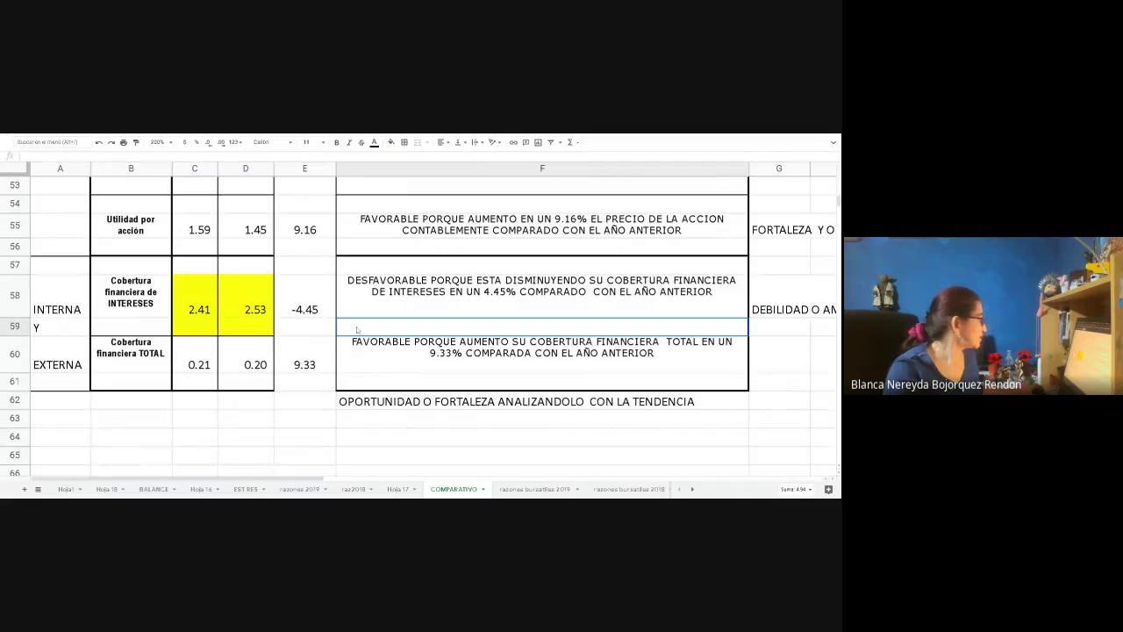
type("F")
key("BackSpace")
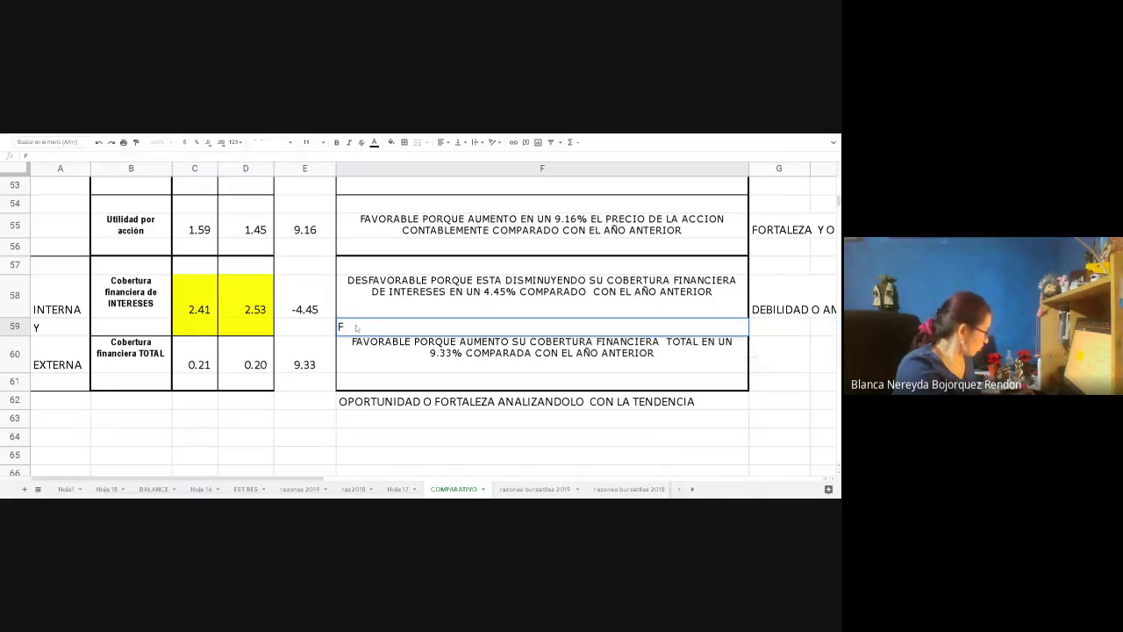
type("ORTALEZA C")
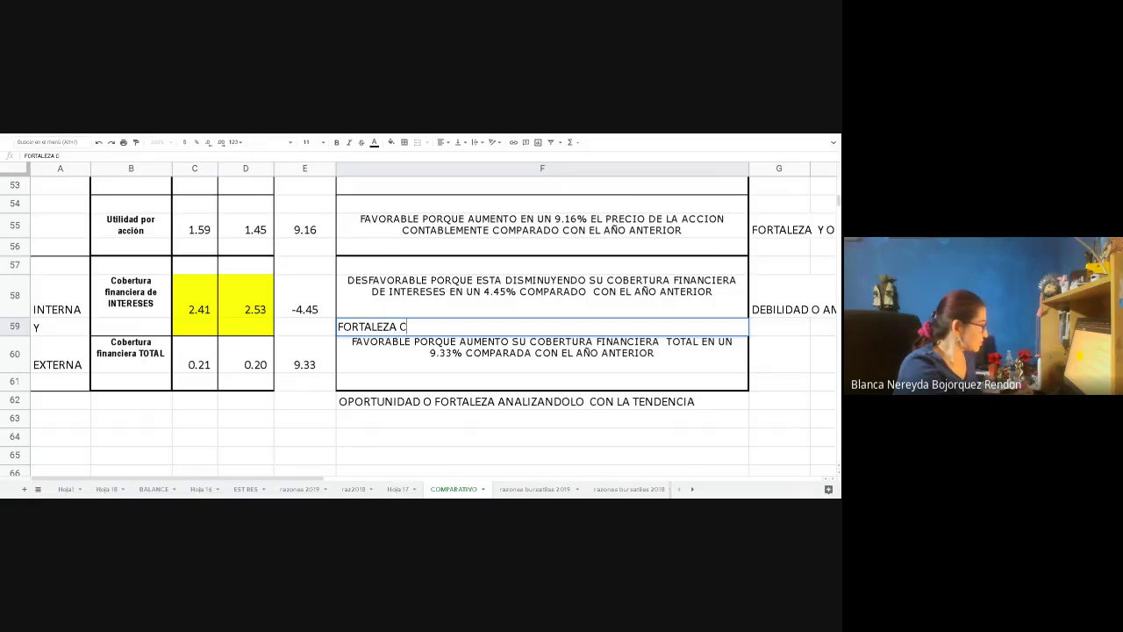
type("ON")
key("BackSpace")
key("BackSpace")
key("BackSpace")
type("ANALI")
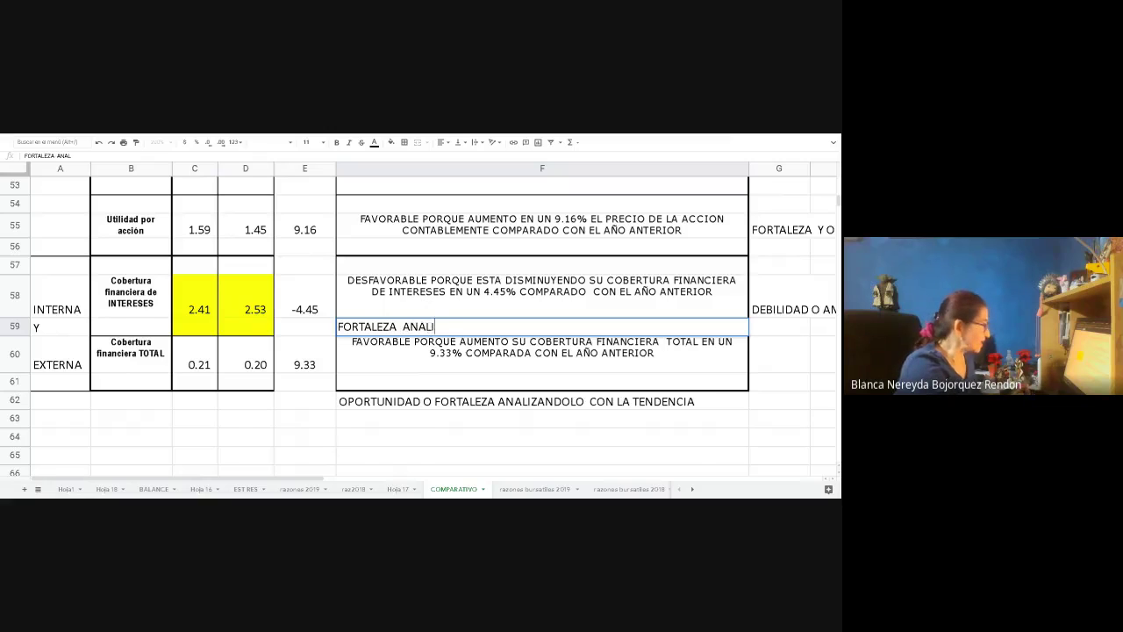
type("ZANDOLO ")
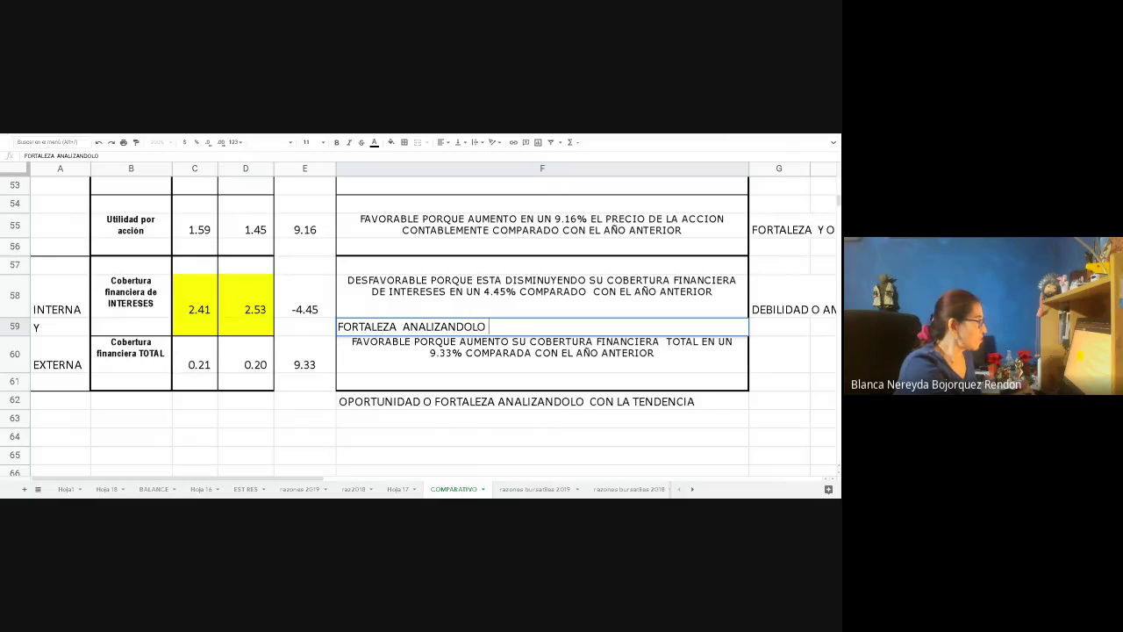
type("CON")
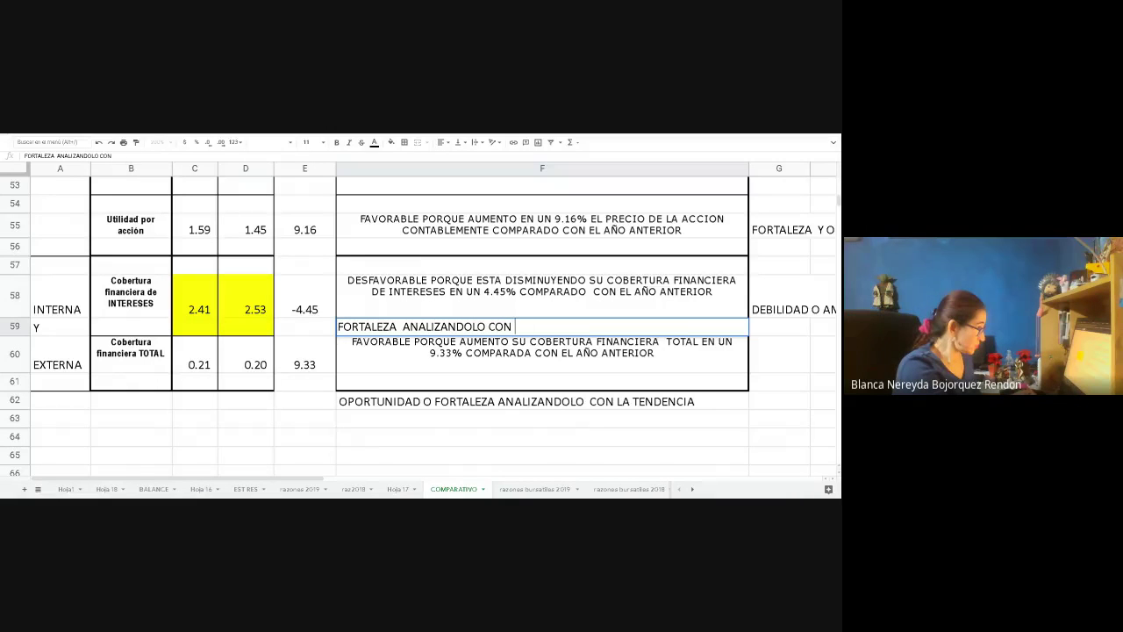
type(" LA RAZON POR A")
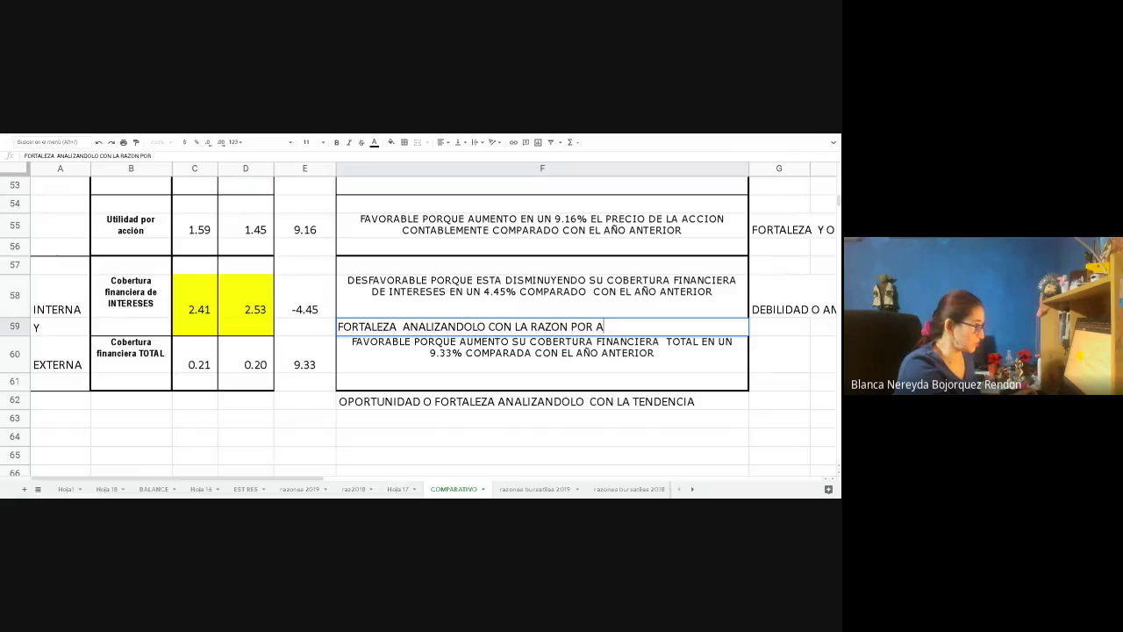
type("ÑO")
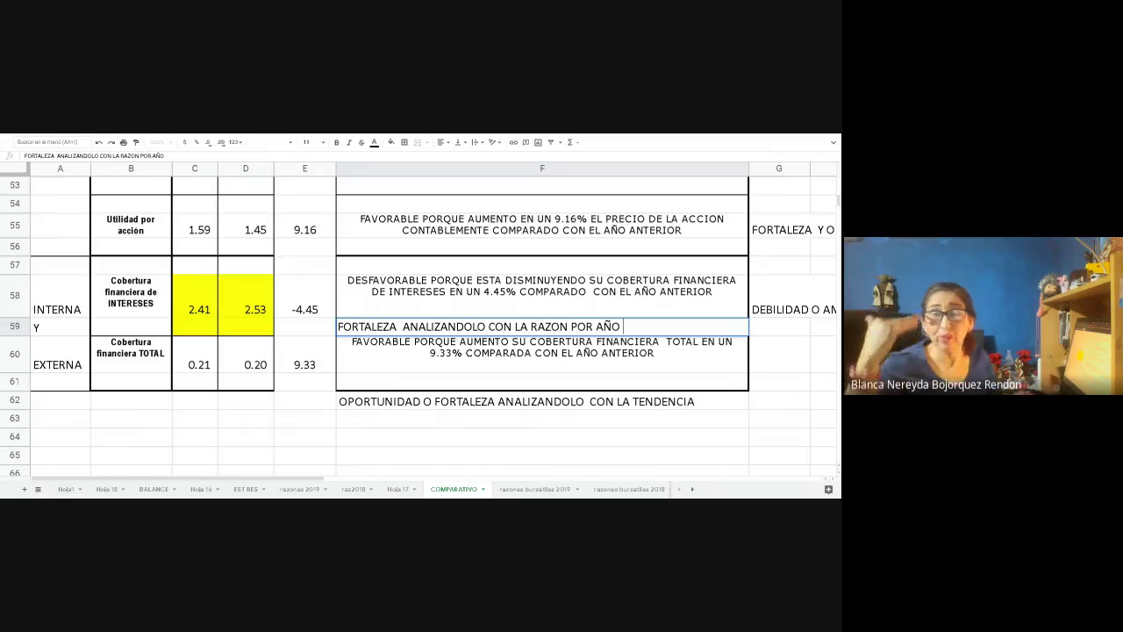
key("Return")
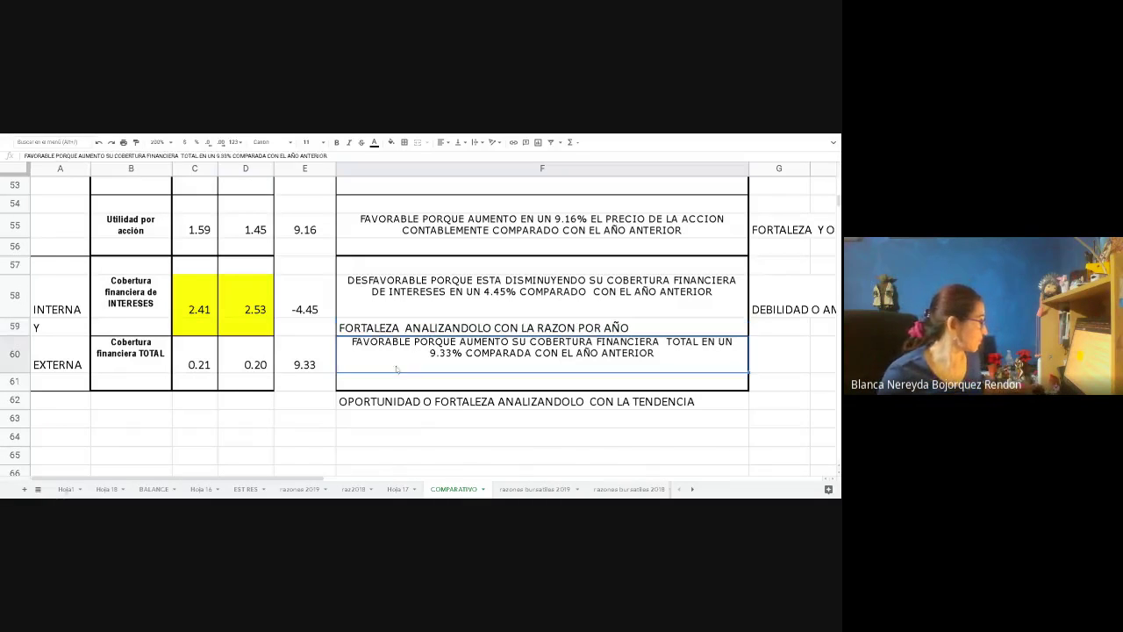
Fill the note about the yearly ratio analysis in cell F59 with yellow
key("Up")
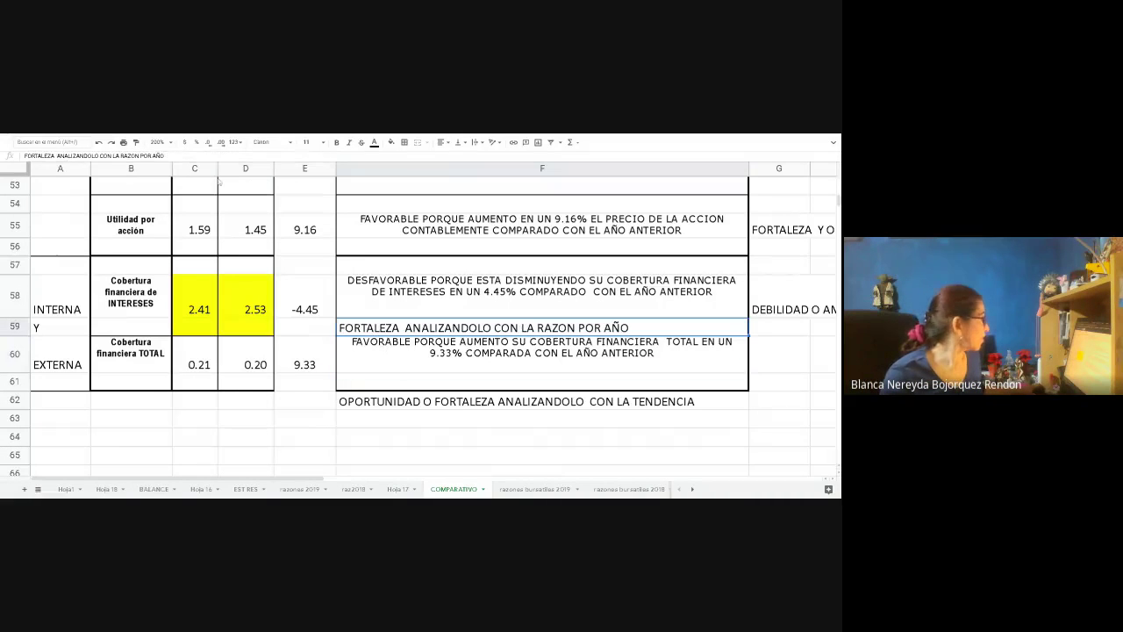
left_click(390, 142)
left_click(425, 189)
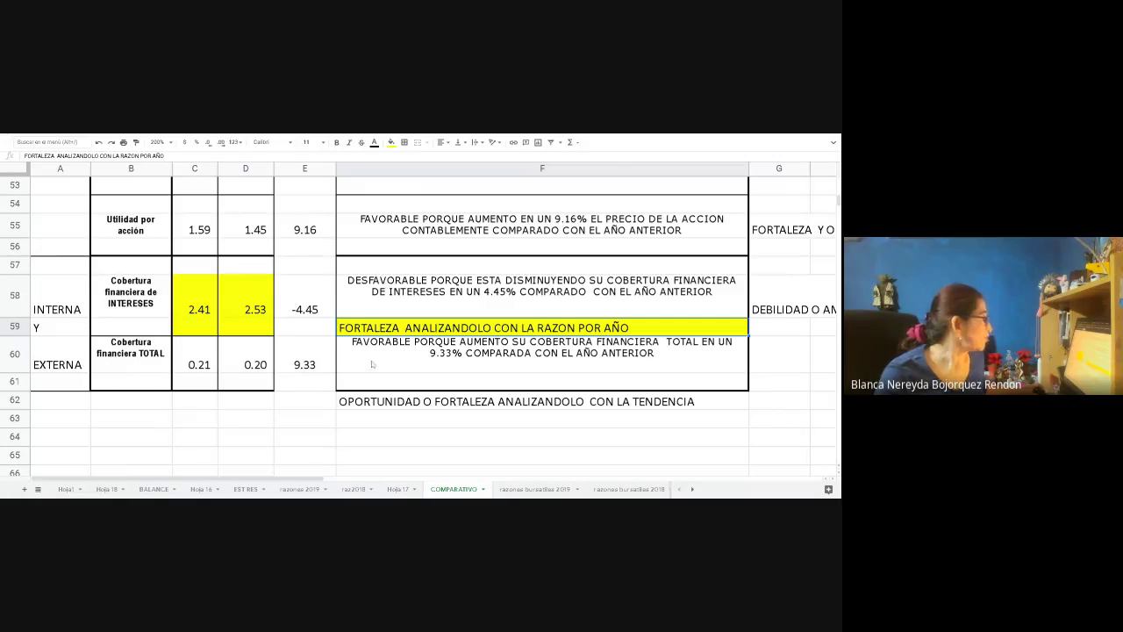
Fill the tendency note in cell F62 and the Cobertura financiera TOTAL variation in cell E60 with orange
left_click(373, 359)
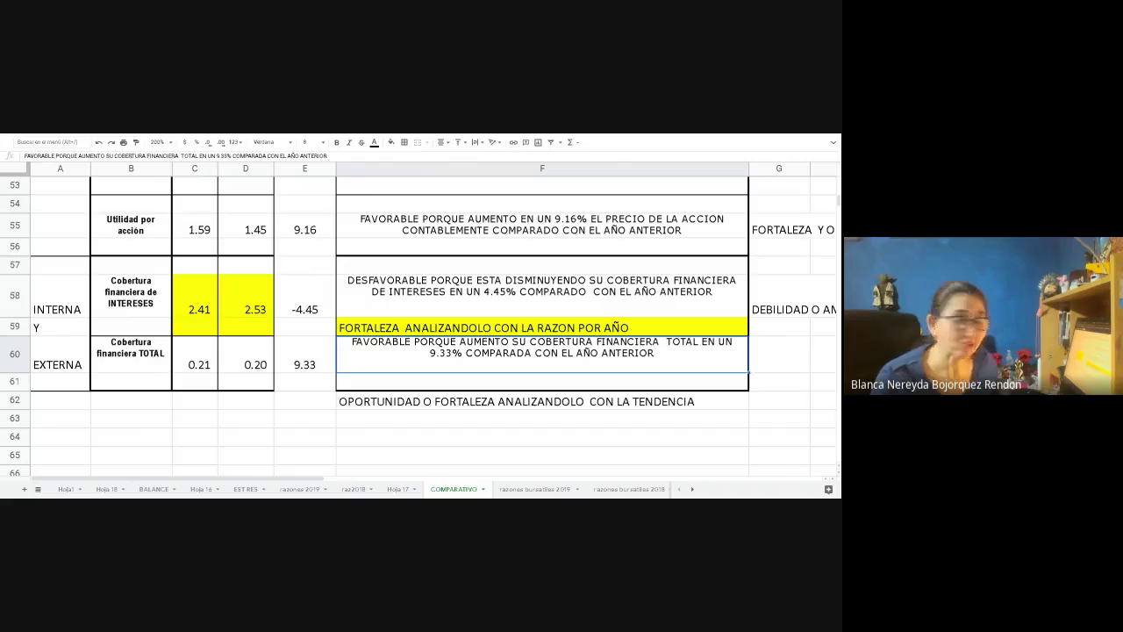
left_click(409, 407)
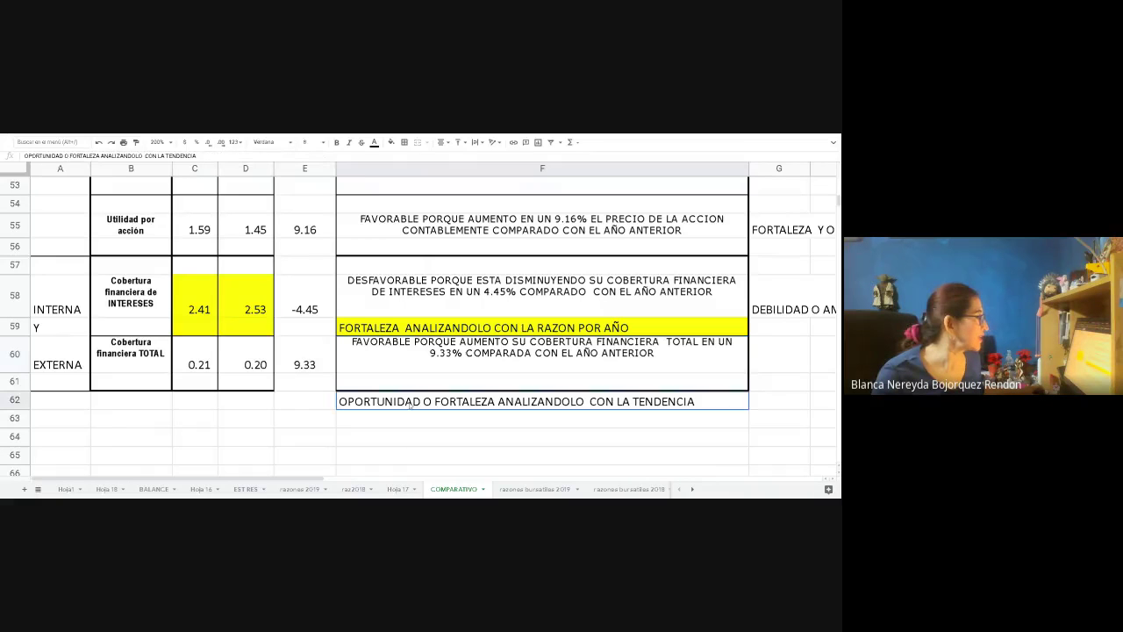
left_click(392, 143)
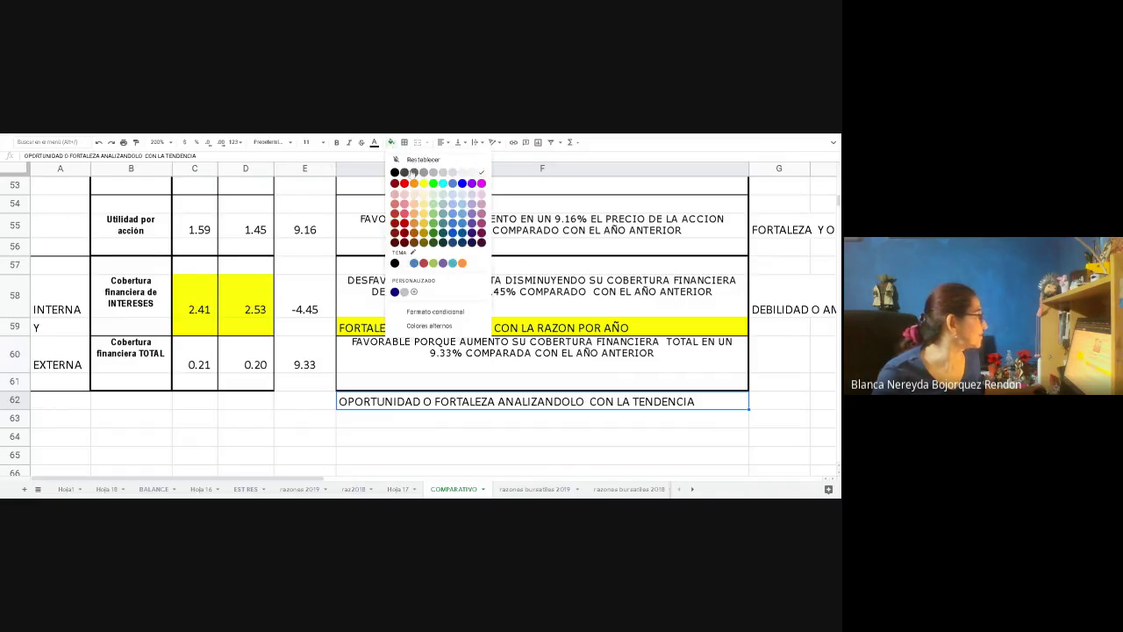
left_click(415, 188)
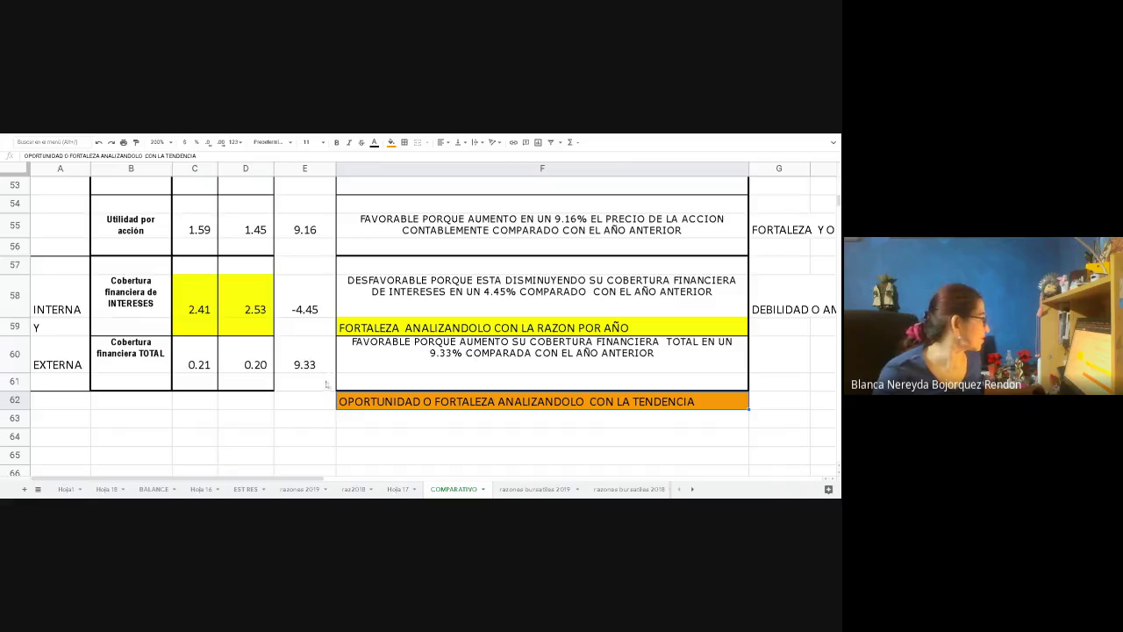
left_click(303, 340)
left_click(392, 143)
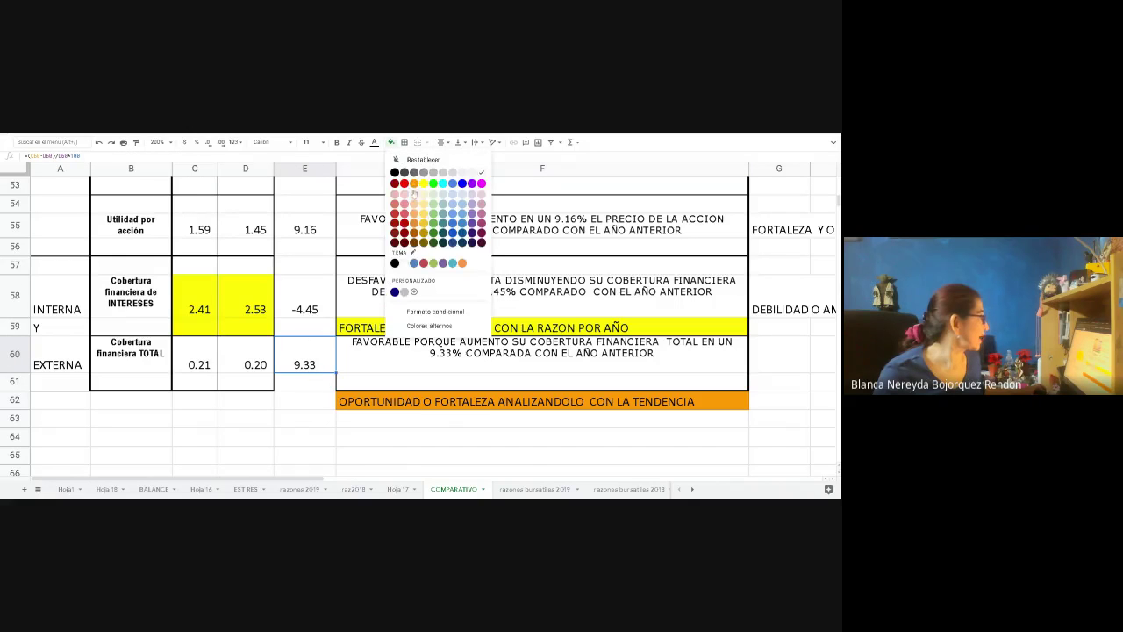
left_click(414, 189)
Fill the Cobertura financiera TOTAL yearly values in cells C60 and D60 with yellow
left_click_drag(190, 352, 251, 367)
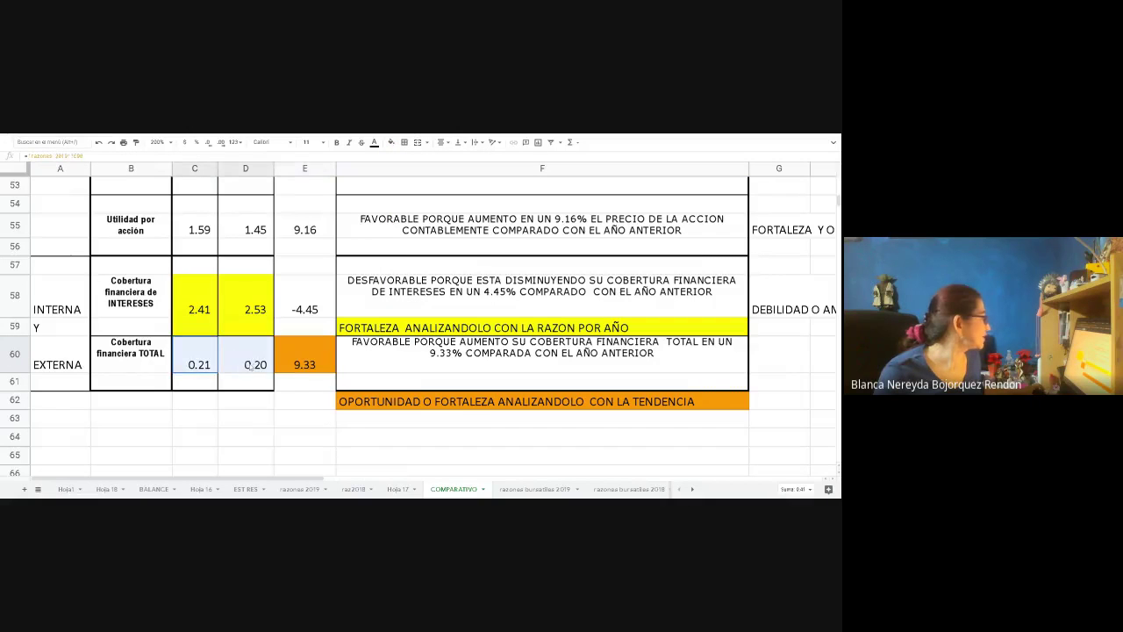
left_click(392, 143)
left_click(424, 183)
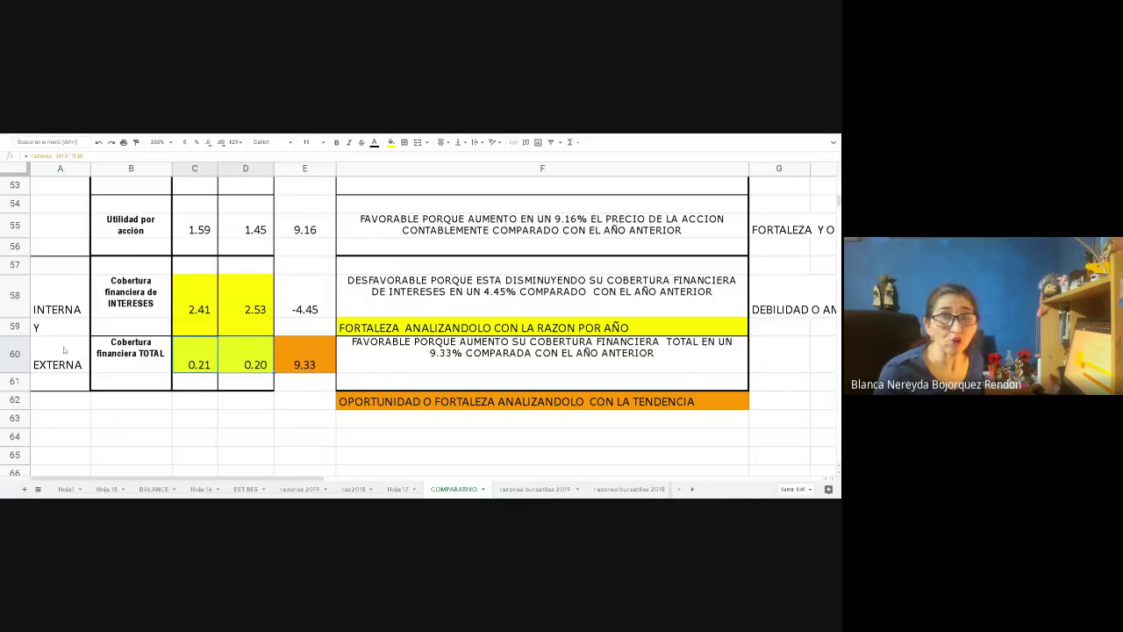
left_click(195, 366)
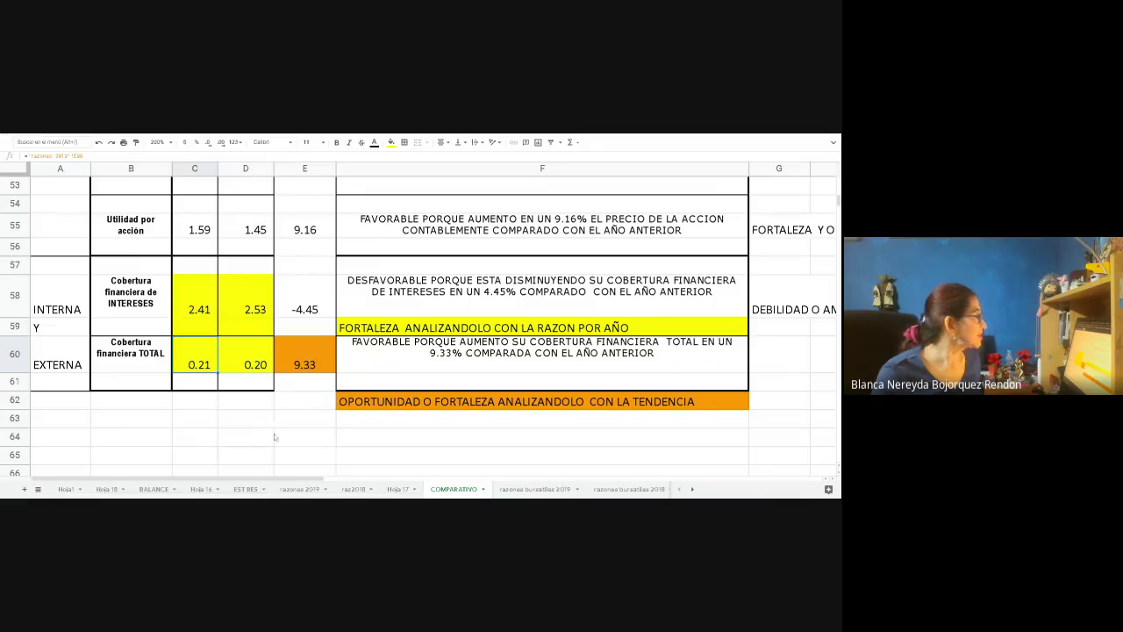
Classify the Cobertura financiera TOTAL ratio as "DEBILIDAD" in cell G60
left_click(369, 381)
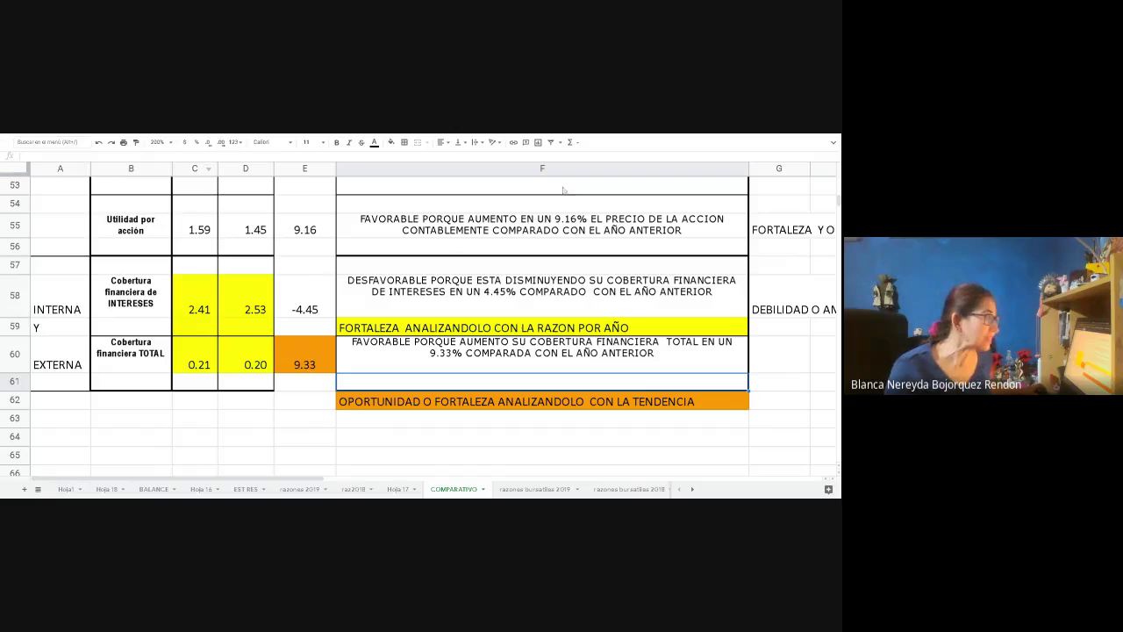
left_click(767, 361)
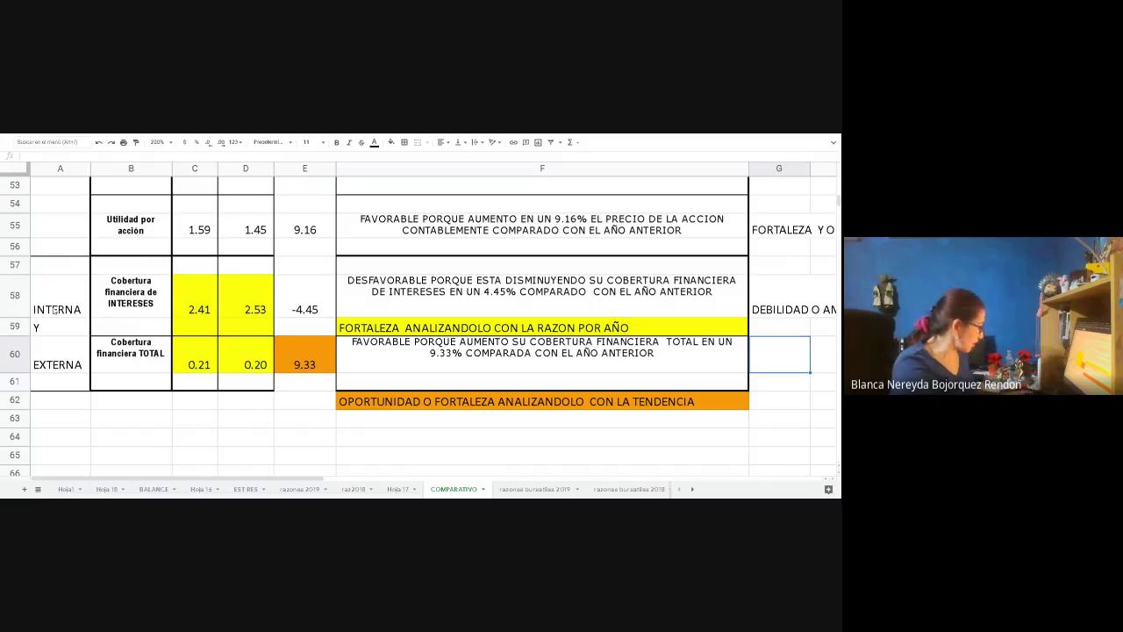
type("FORATL")
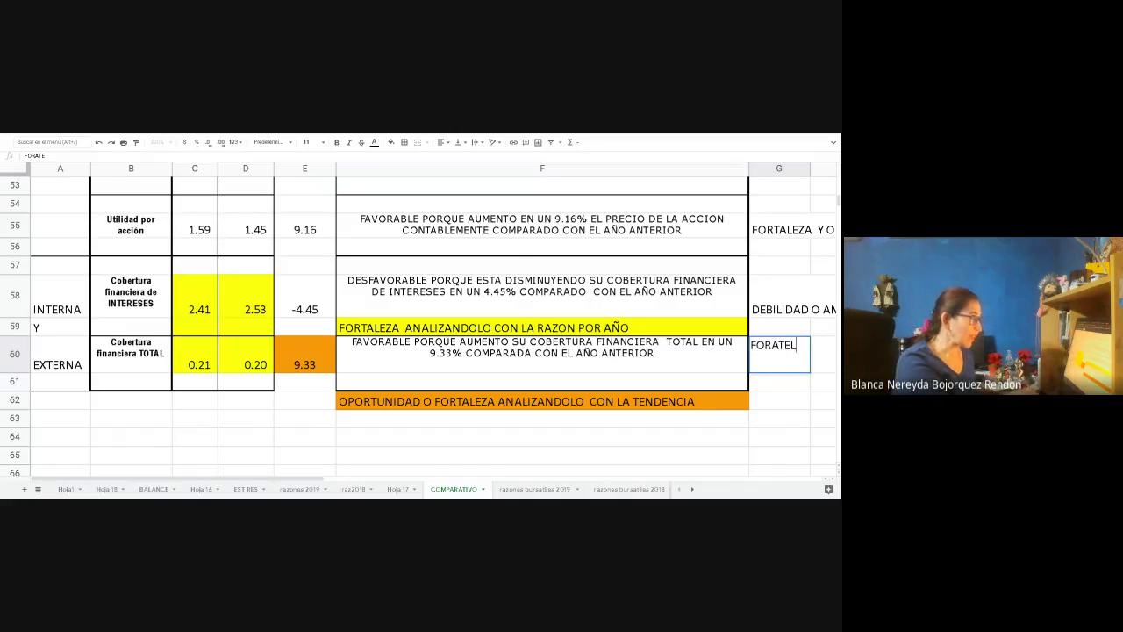
key("BackSpace")
type("R")
key("BackSpace")
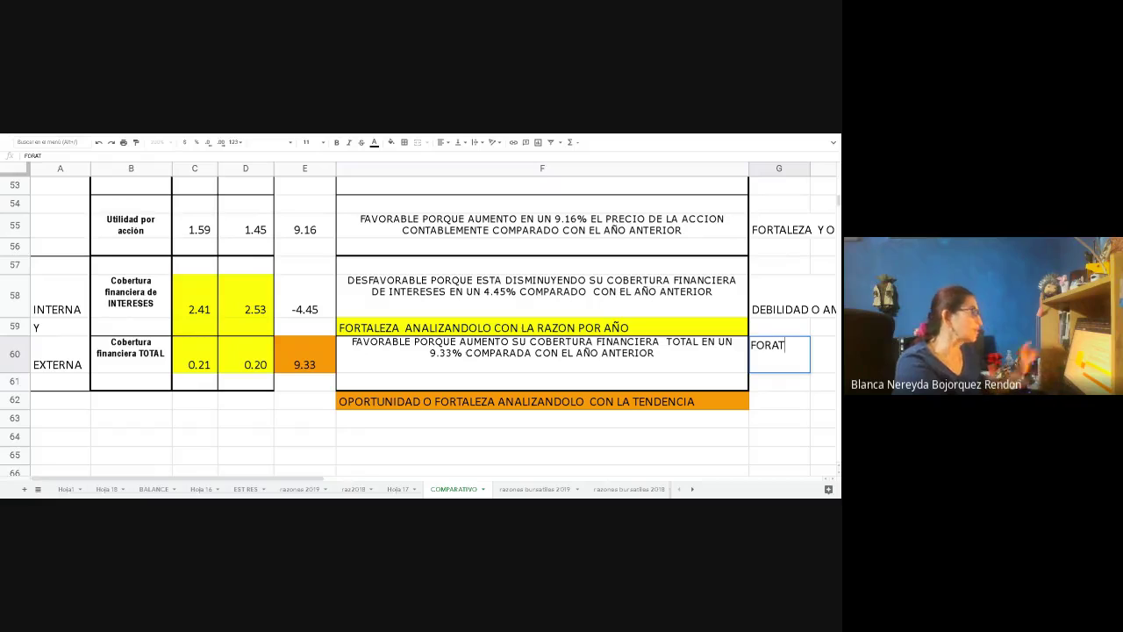
key("BackSpace")
key("BackSpace")
key("BackSpace")
key("BackSpace")
key("BackSpace")
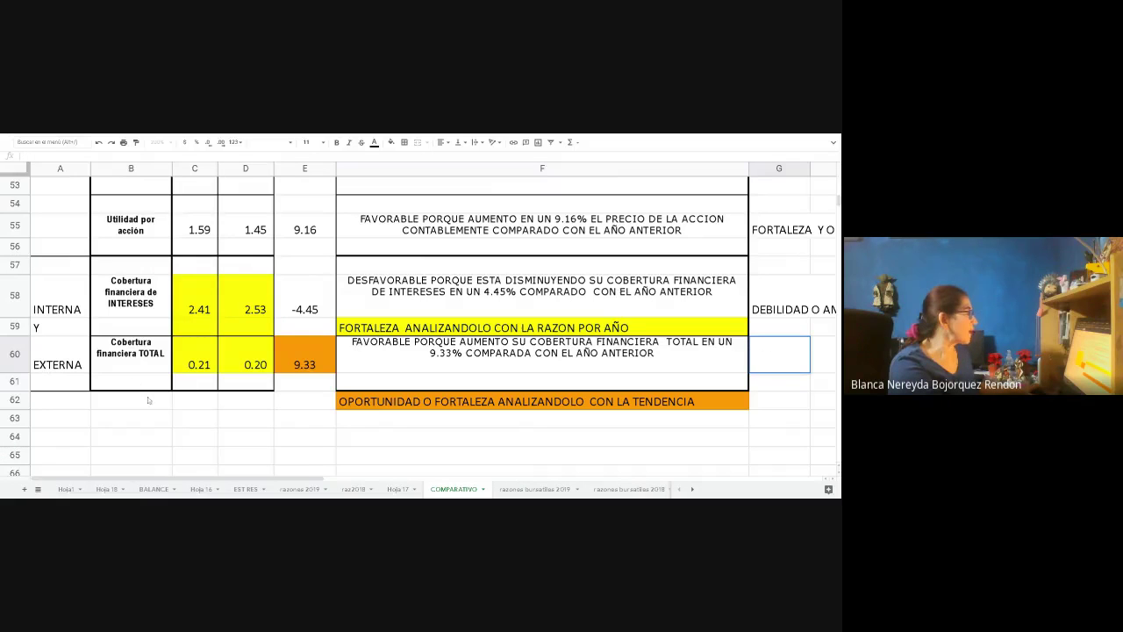
type("D")
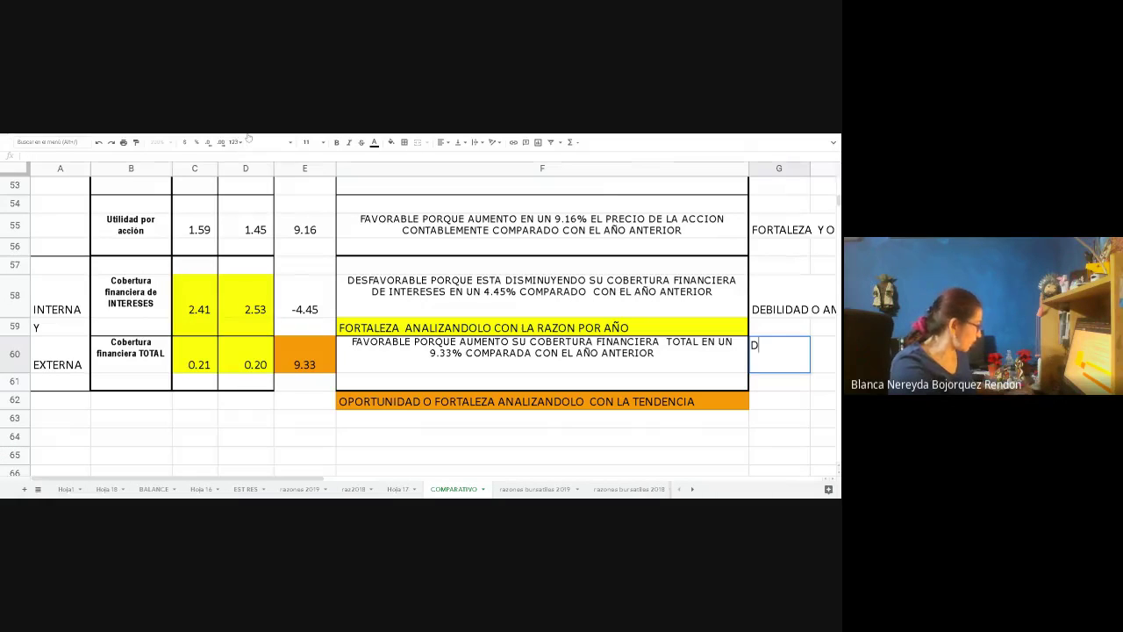
type("EBILIDAD")
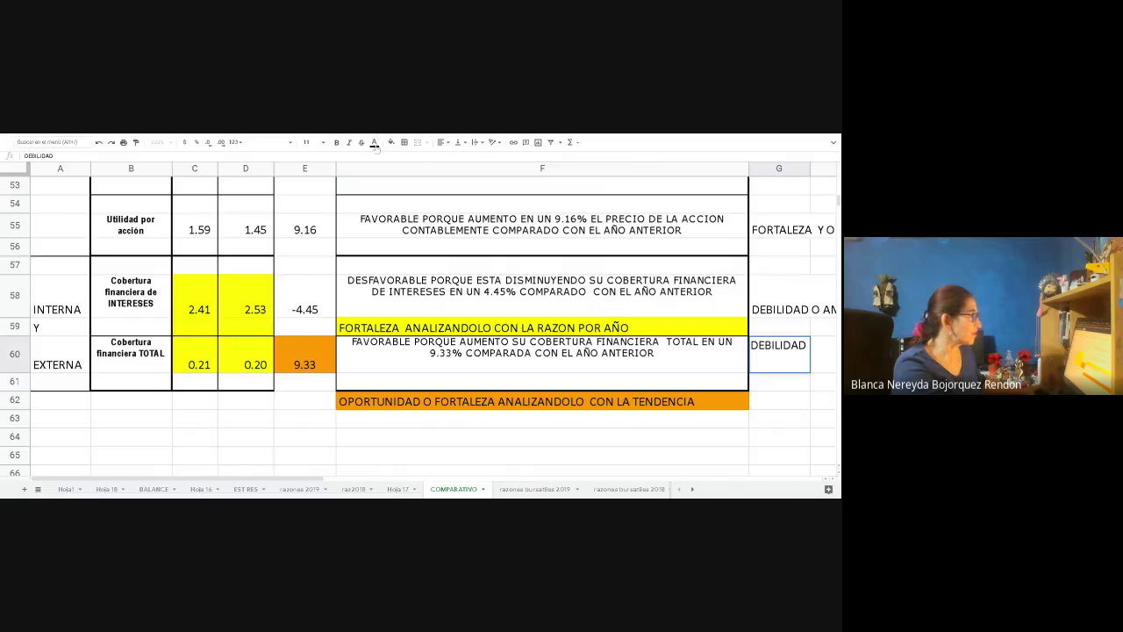
Fill the "DEBILIDAD" classification in cell G60 with yellow
left_click(392, 142)
left_click(424, 183)
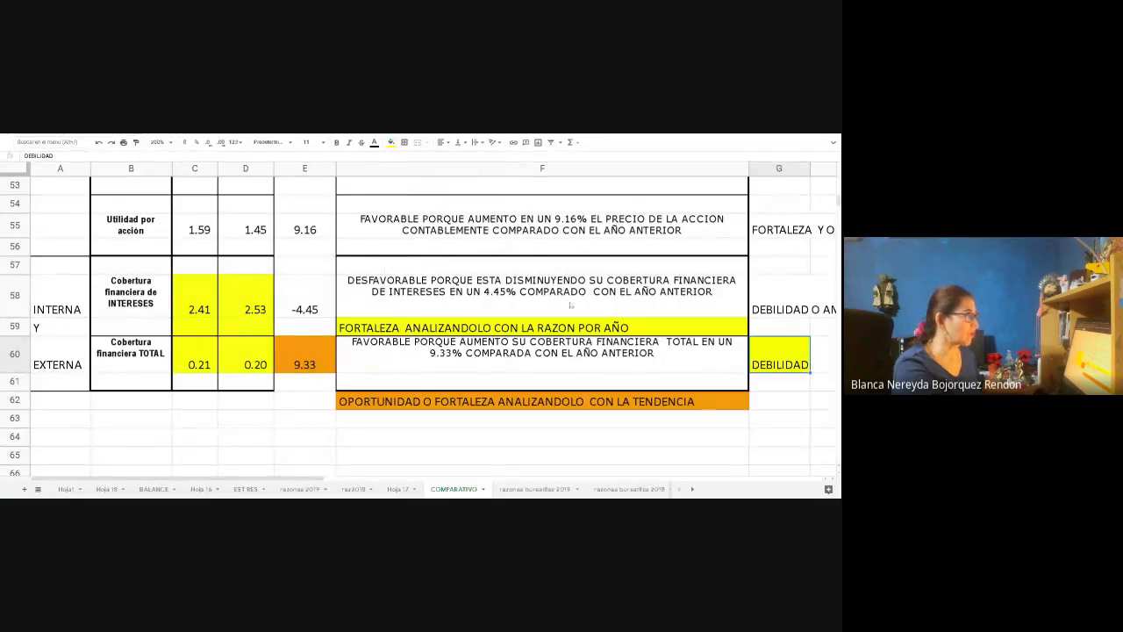
key("Down")
key("Right")
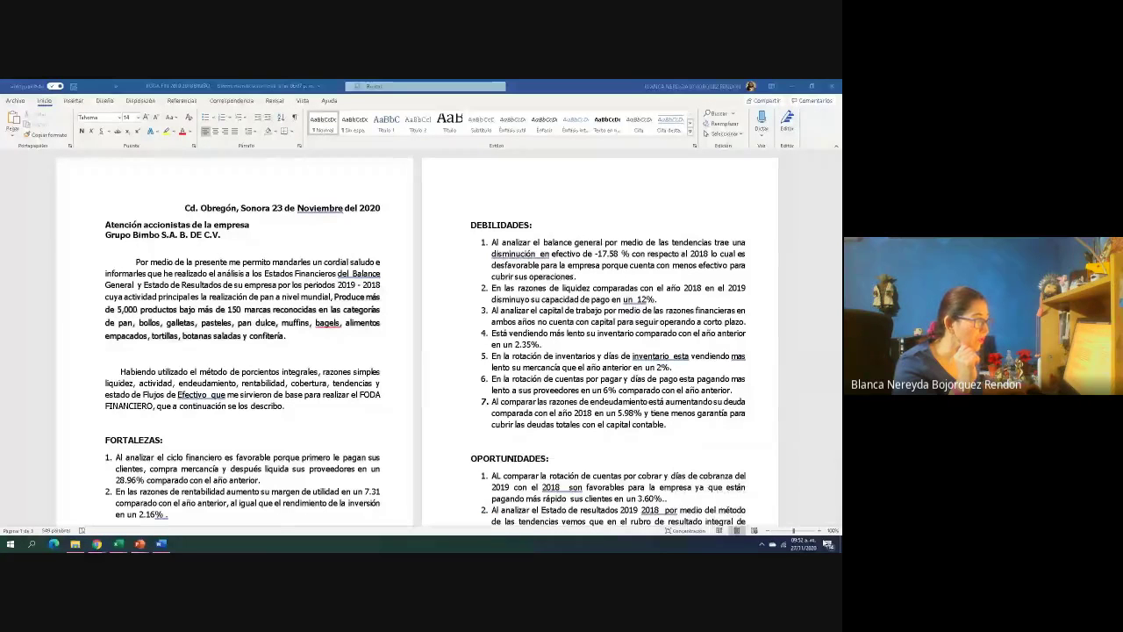
Enlarge the financial FODA letter in Word to 200% zoom for reading
left_click(820, 532)
left_click(820, 532)
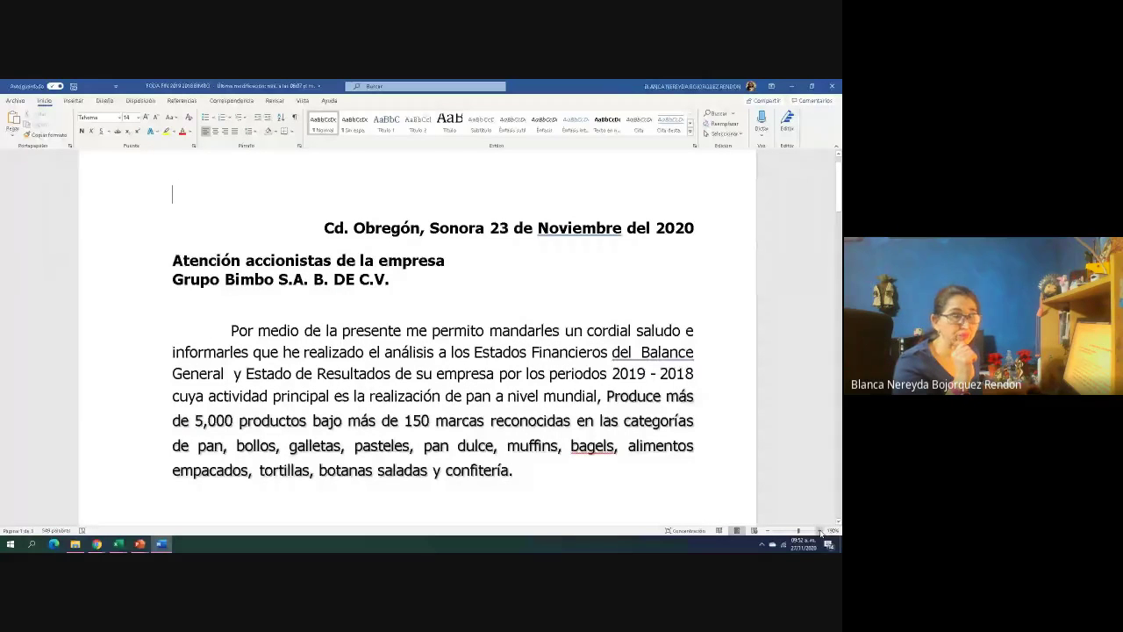
left_click(821, 531)
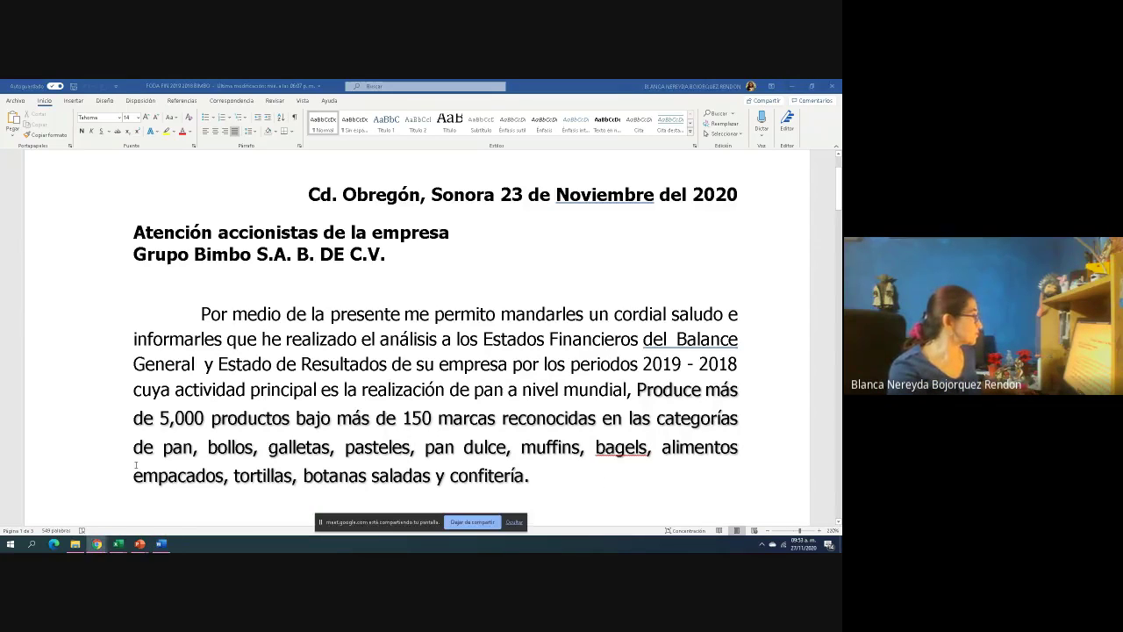
Switch from the Word letter to the Google Meet window in Chrome
key("alt+Tab")
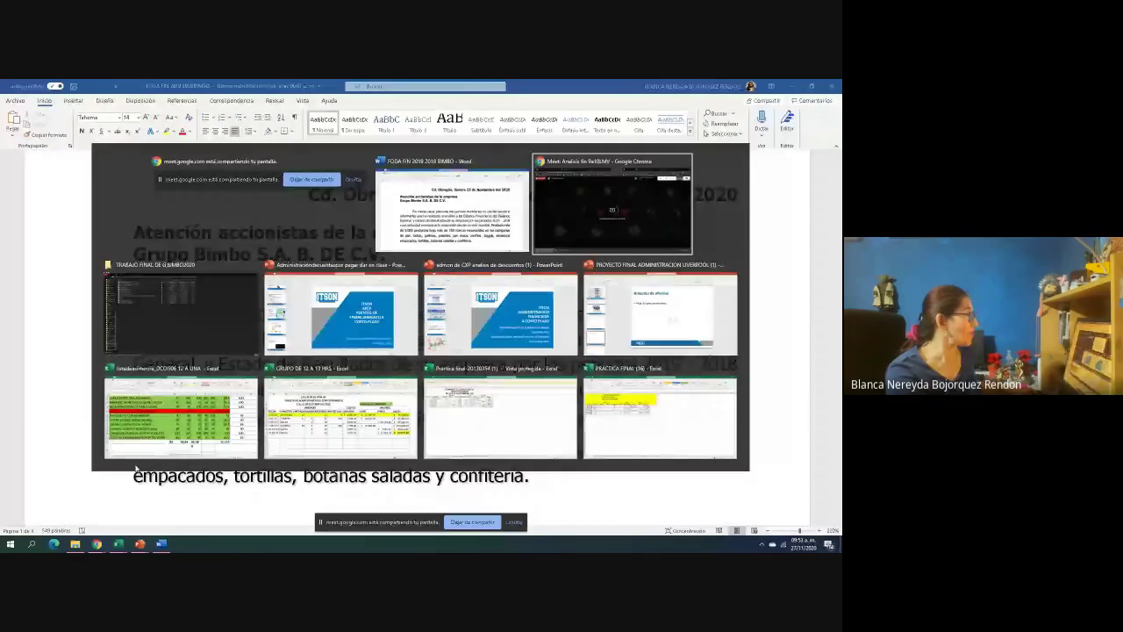